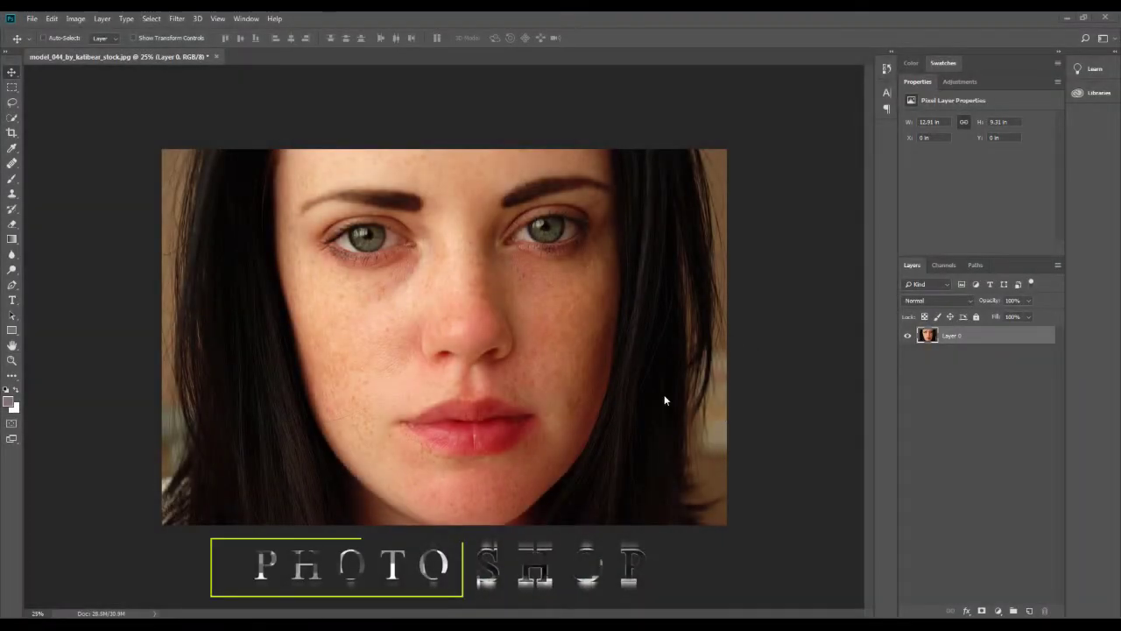
- Zoom in on the model's eyes to about a 56% view
scroll(514, 235, up, 3)
scroll(511, 263, up, 1)
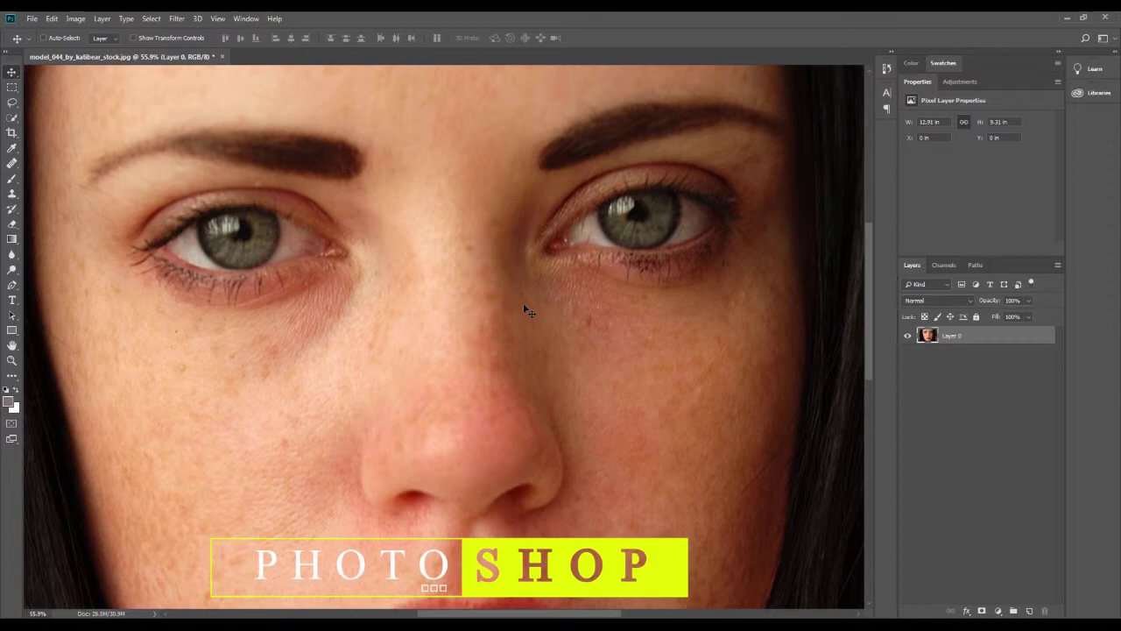
- Set up the Brush tool at 99 px with 100% hardness
click(12, 177)
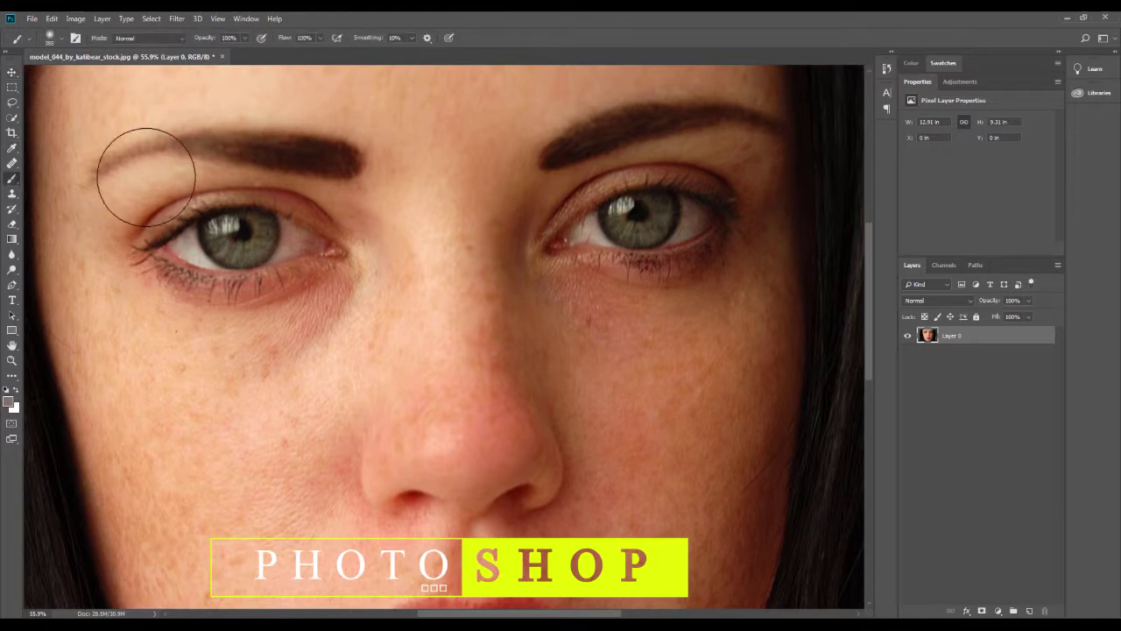
drag(301, 175, 263, 188)
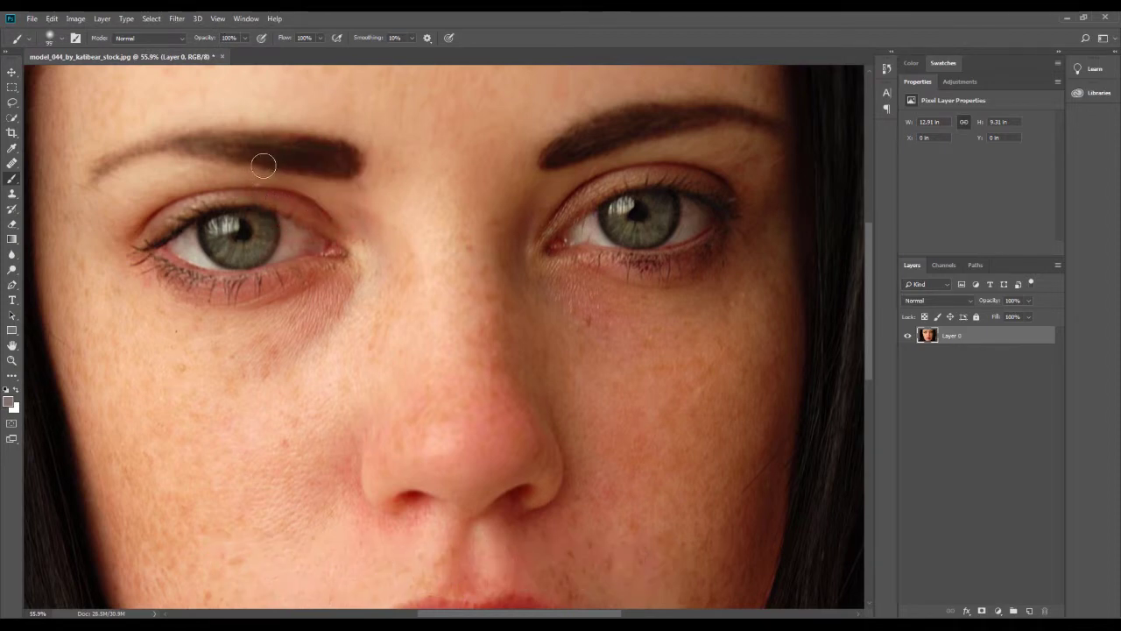
right_click(263, 165)
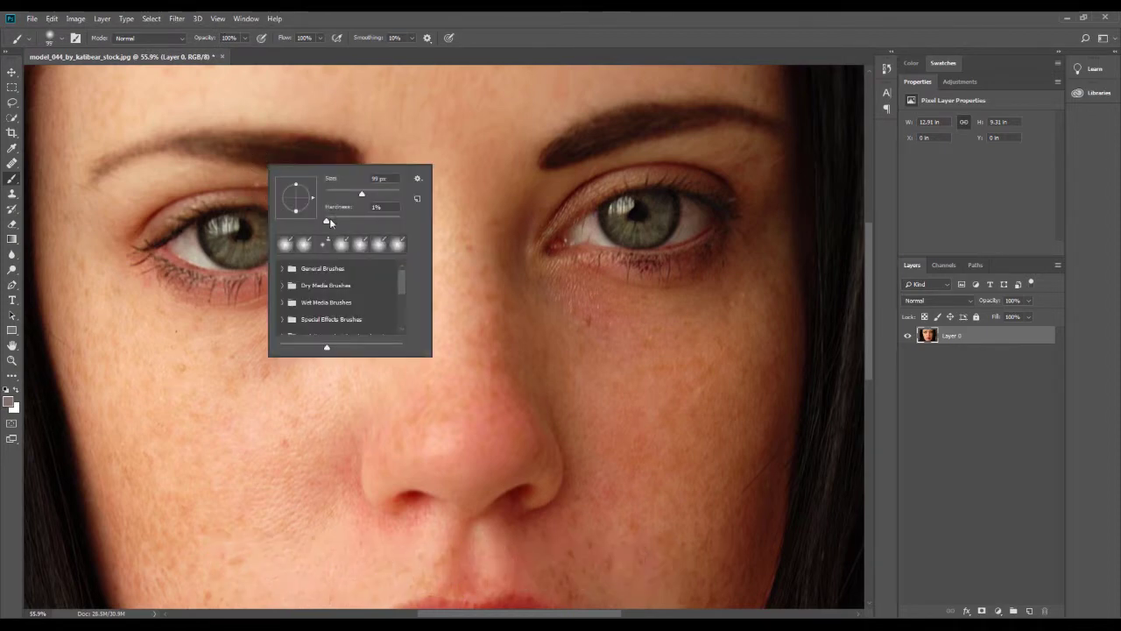
drag(328, 221, 438, 225)
- Enter Quick Mask and paint black over the left iris with an iris-sized brush
click(12, 425)
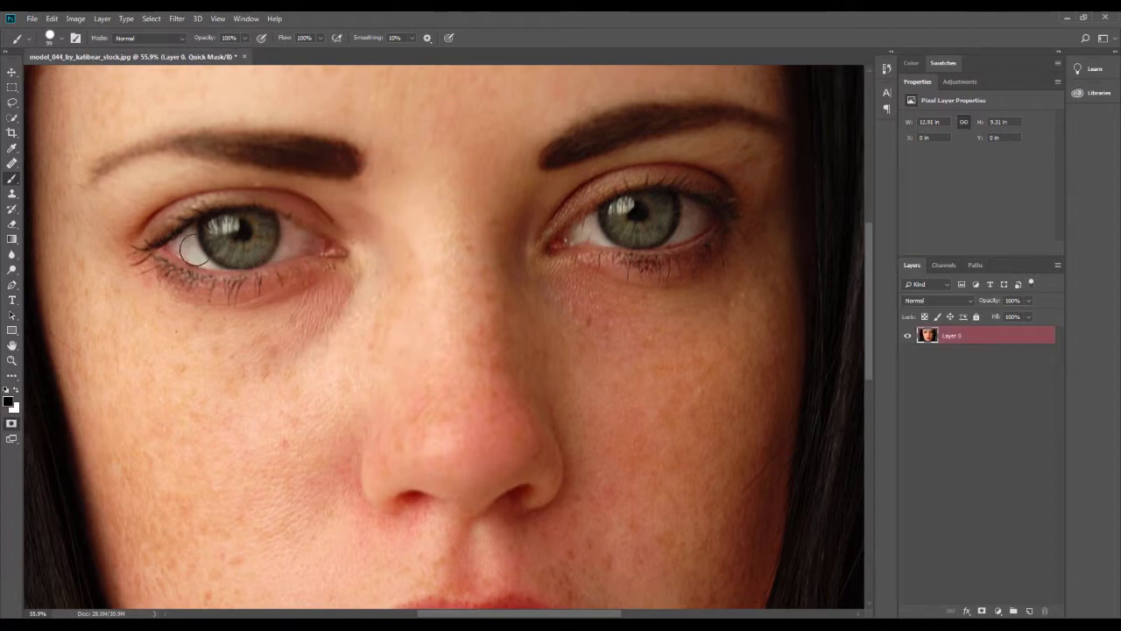
mouse_move(211, 234)
mouse_down()
mouse_move(255, 250)
mouse_move(271, 223)
mouse_move(218, 230)
mouse_move(254, 231)
mouse_up()
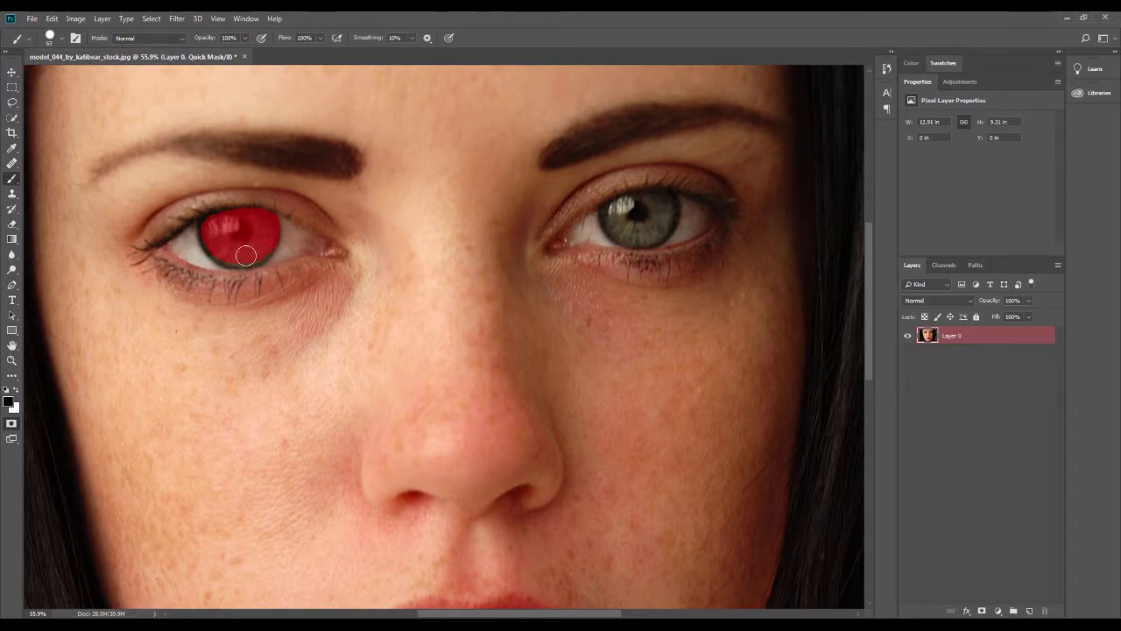
scroll(210, 230, up, 1)
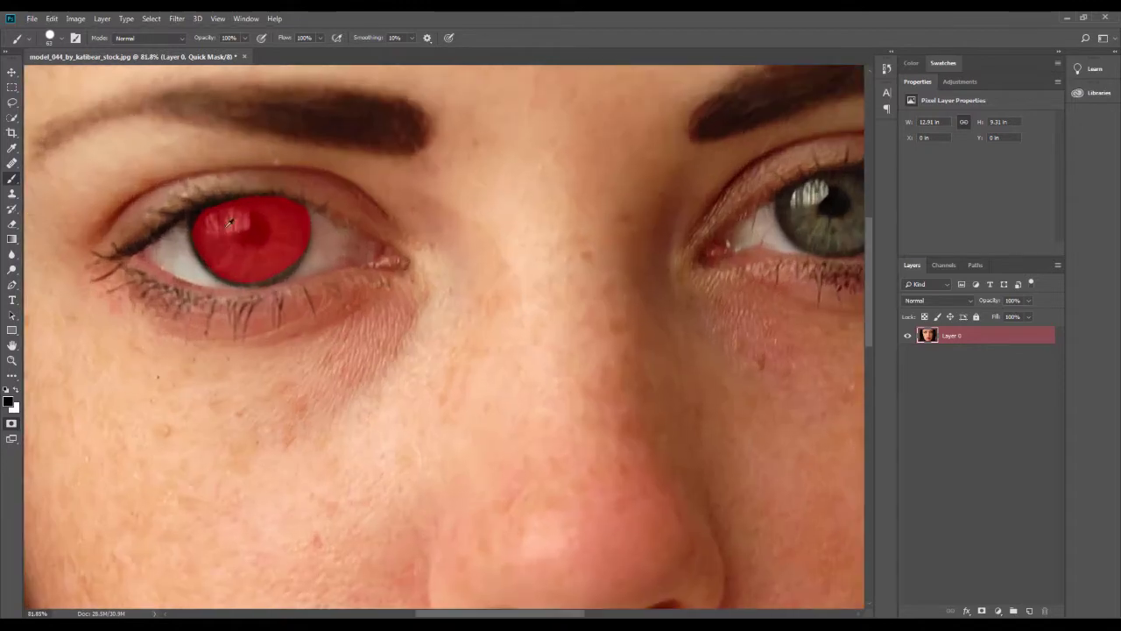
scroll(211, 230, up, 1)
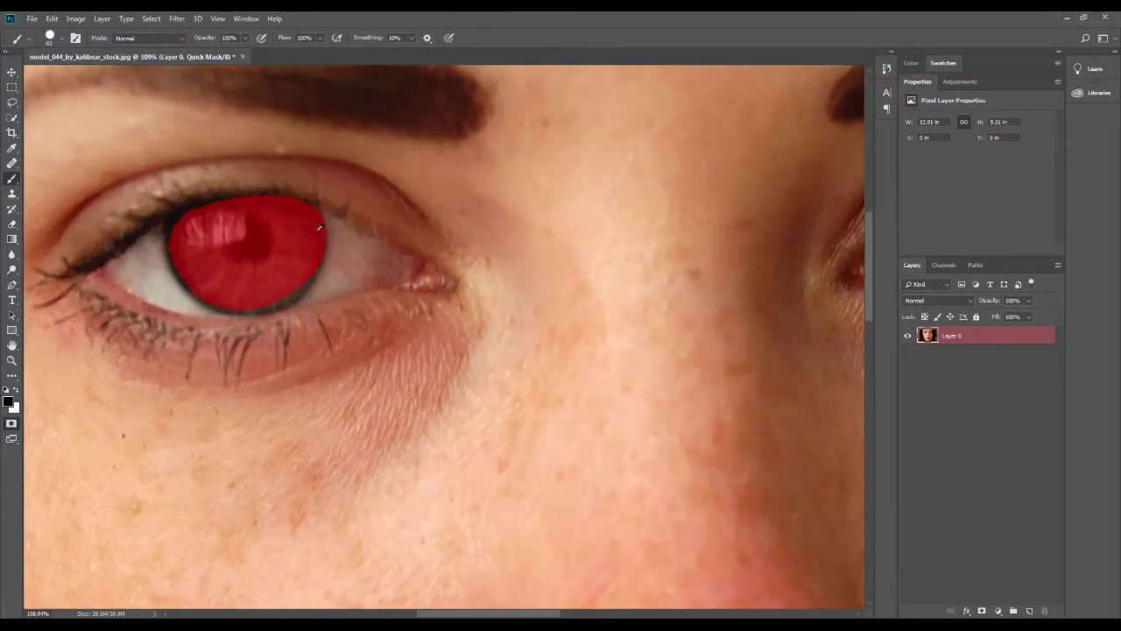
right_click(264, 232)
key(Escape)
- Trim the left iris mask edges with white, then return to black
click(17, 391)
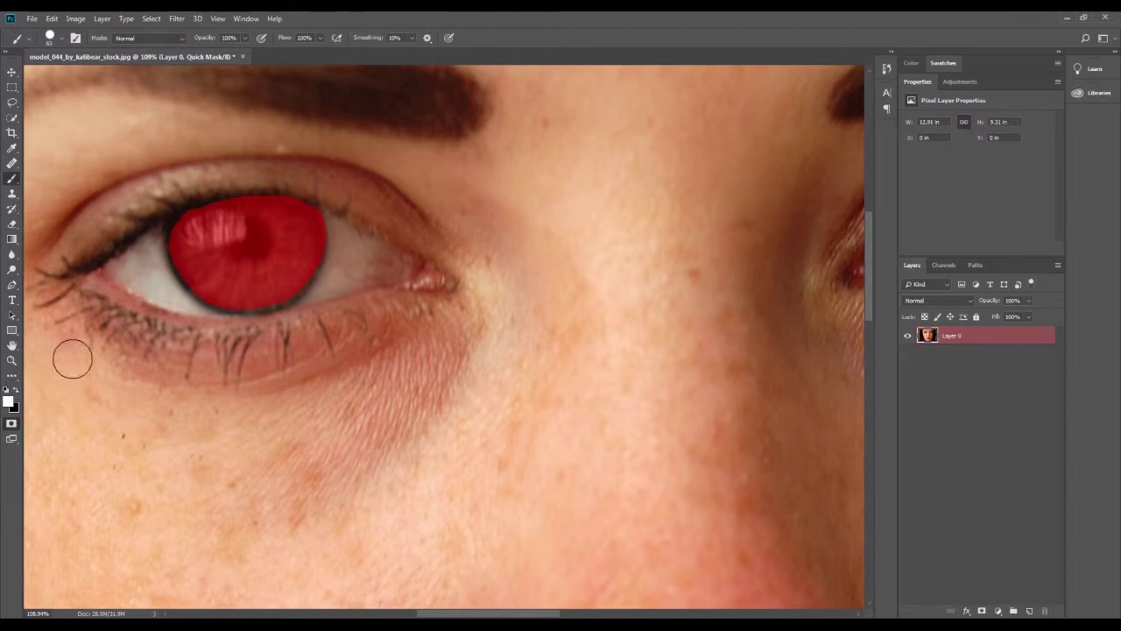
mouse_move(347, 221)
mouse_down()
mouse_move(318, 293)
mouse_move(201, 321)
mouse_move(184, 304)
mouse_move(270, 184)
mouse_move(331, 201)
mouse_move(355, 256)
mouse_up()
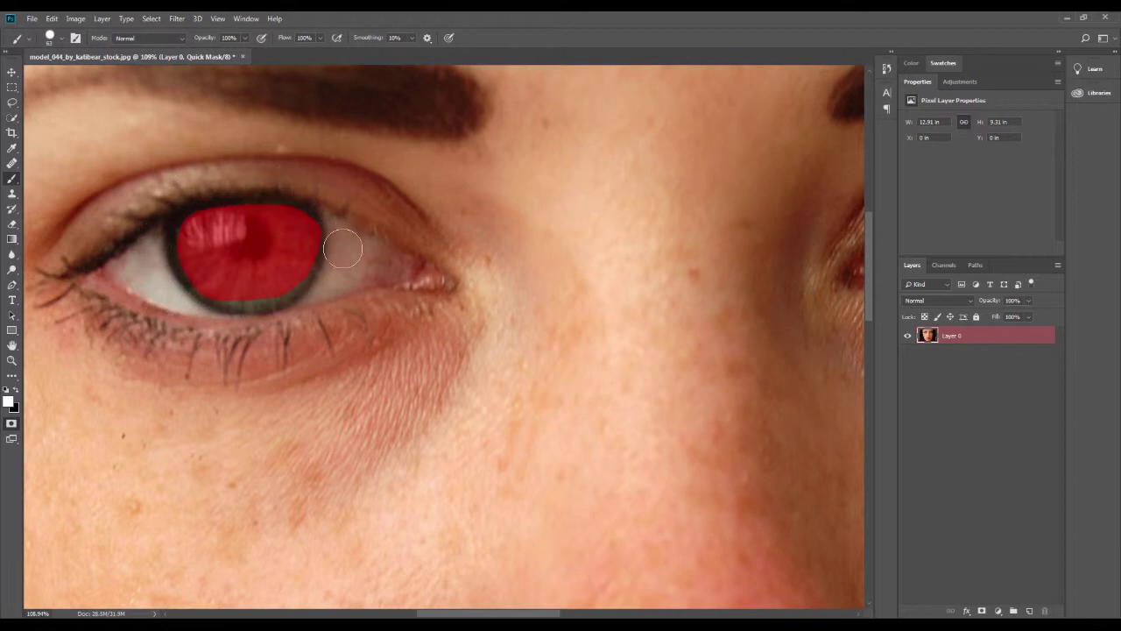
key(x)
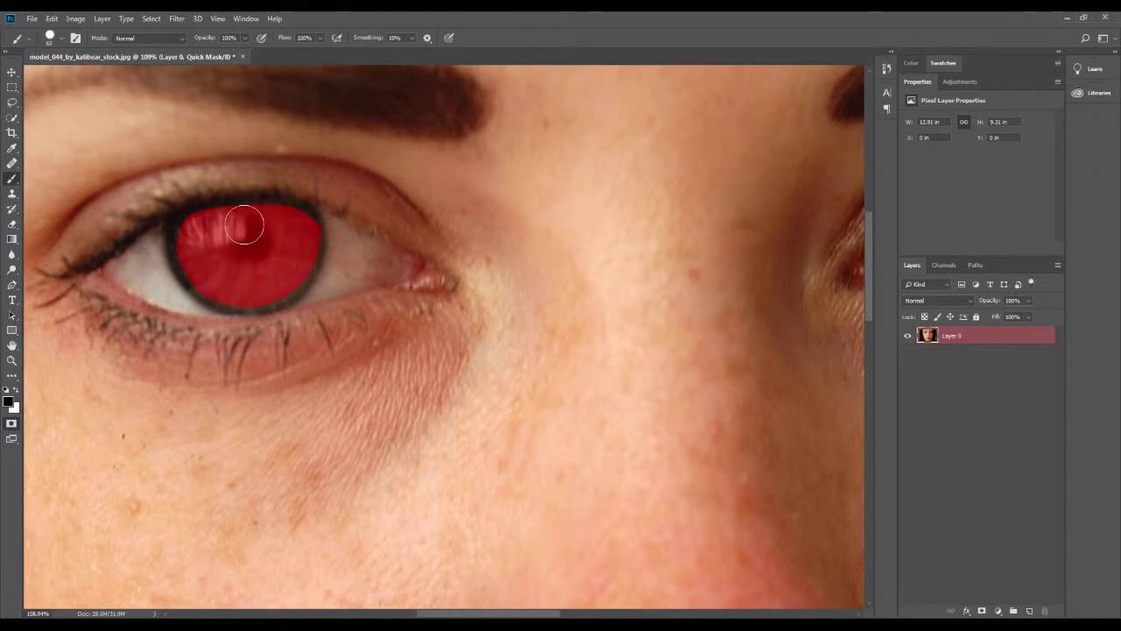
drag(471, 265, 371, 250)
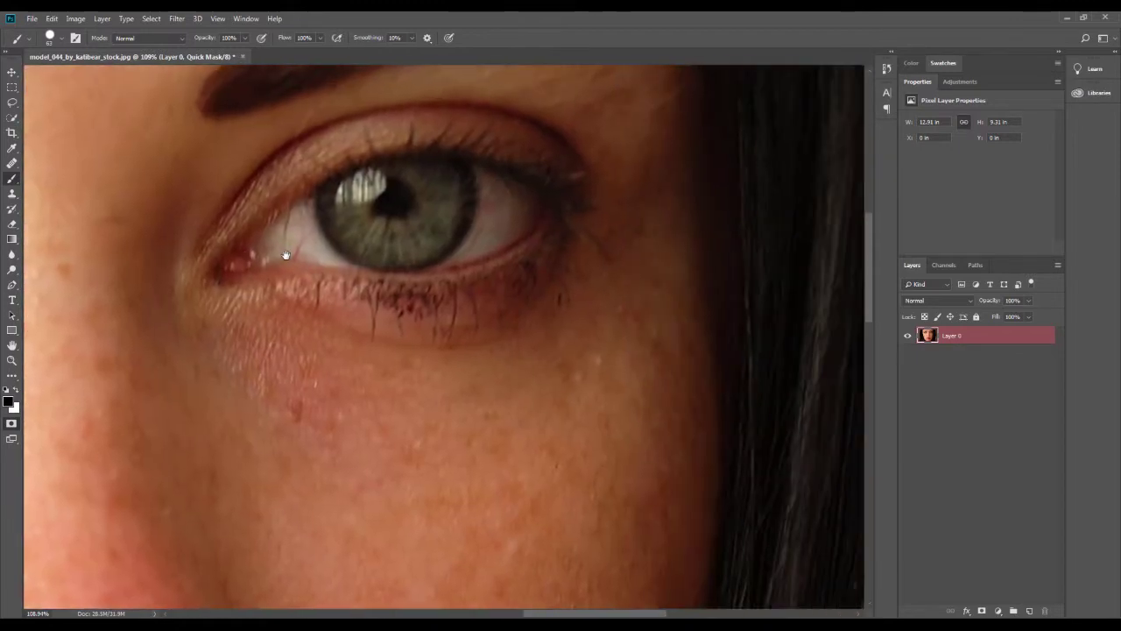
- Resize the brush and paint the red mask over the right iris
alt+right_click(447, 198)
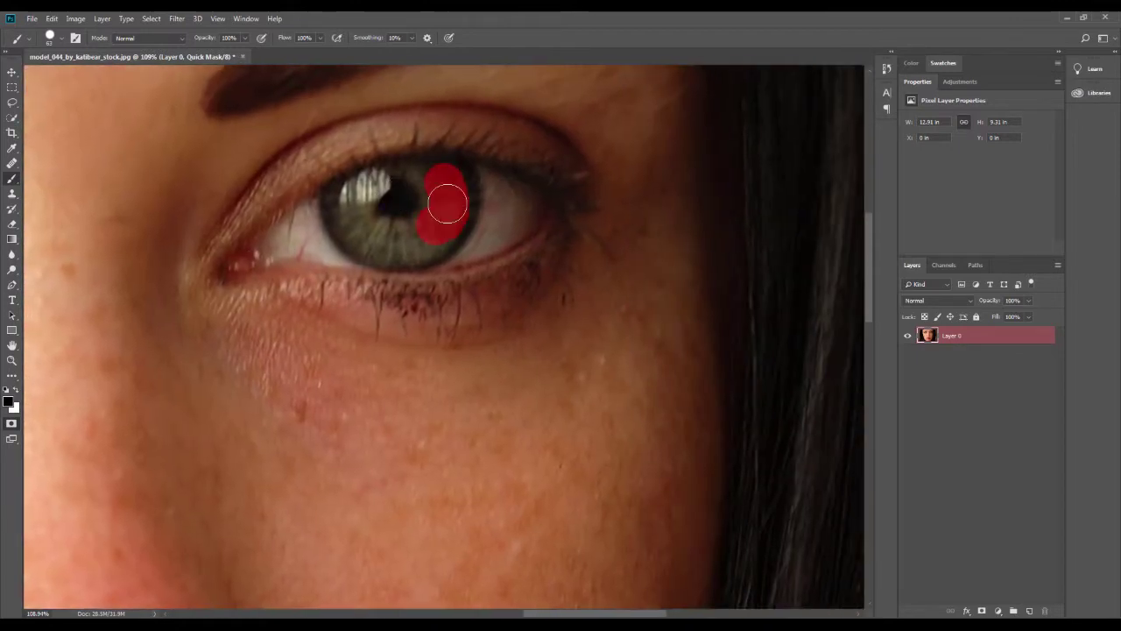
alt+right_click(448, 185)
mouse_move(454, 165)
mouse_down()
mouse_move(389, 238)
mouse_move(364, 197)
mouse_move(426, 175)
mouse_move(430, 220)
mouse_move(413, 190)
mouse_move(441, 170)
mouse_move(376, 179)
mouse_move(347, 199)
mouse_move(359, 242)
mouse_move(392, 251)
mouse_move(441, 240)
mouse_move(461, 175)
mouse_move(422, 173)
mouse_up()
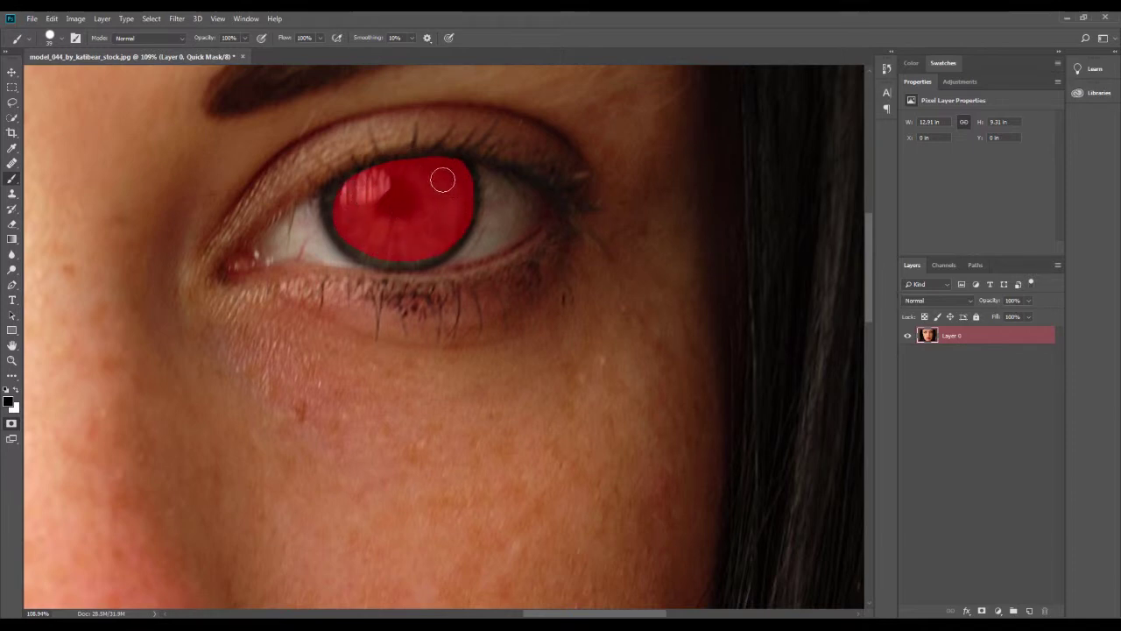
- Clean the right iris mask's top-right and lower-right edges with white, then return to black
click(16, 389)
drag(467, 152, 483, 180)
mouse_move(482, 224)
mouse_down()
mouse_move(450, 258)
mouse_move(364, 263)
mouse_move(330, 221)
mouse_move(342, 176)
mouse_up()
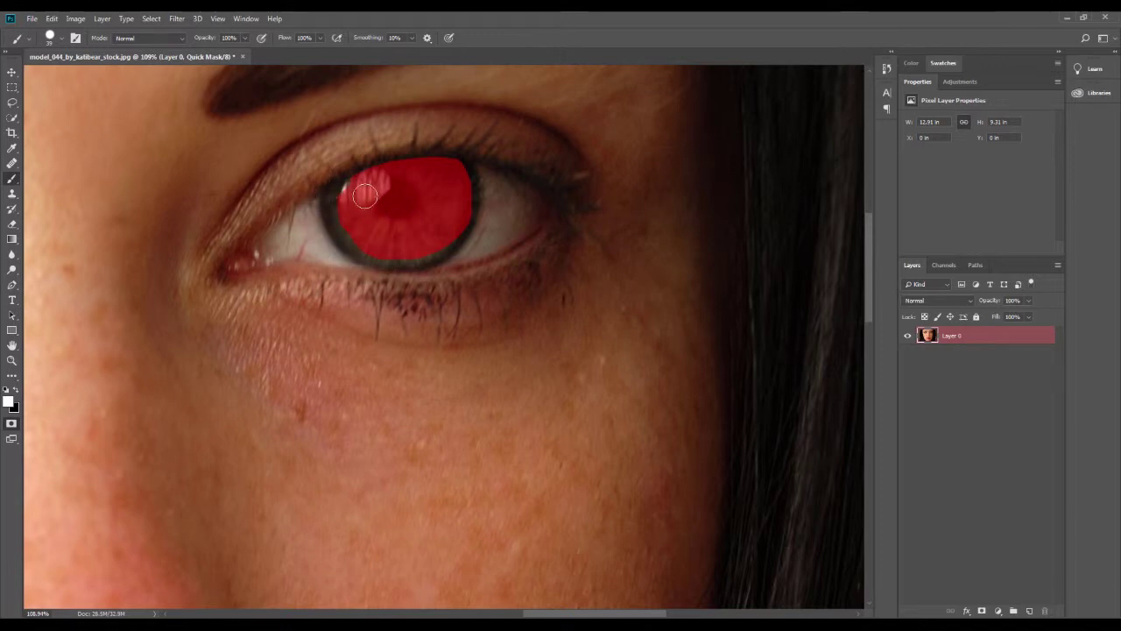
key(x)
scroll(437, 228, down, 3)
scroll(438, 219, down, 3)
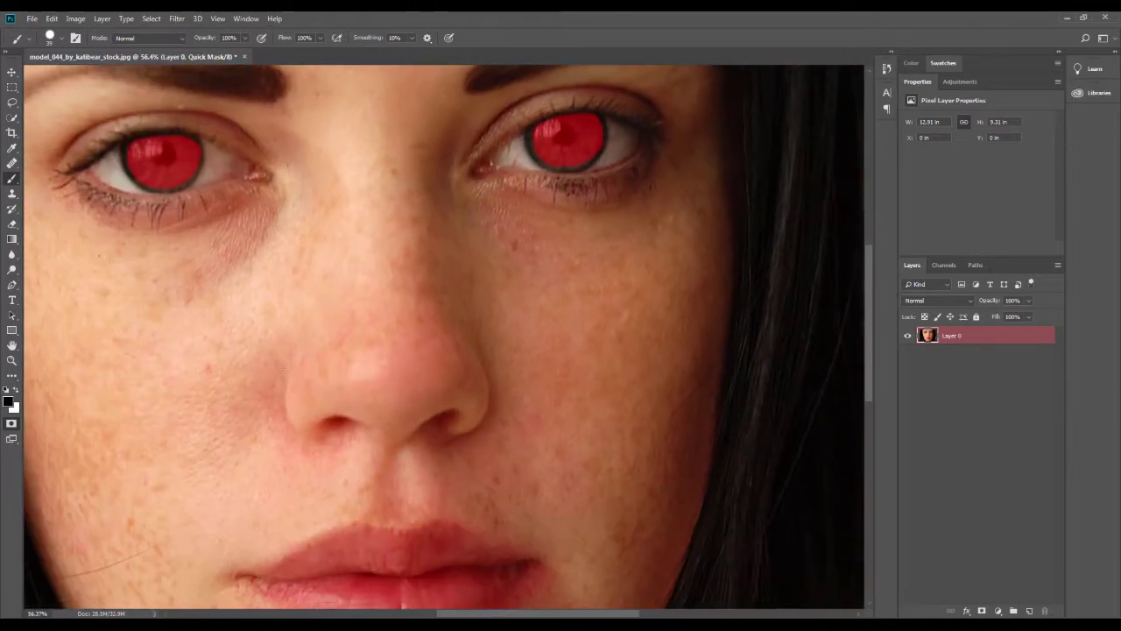
- Exit Quick Mask and invert the selection so only the two irises are selected
click(12, 423)
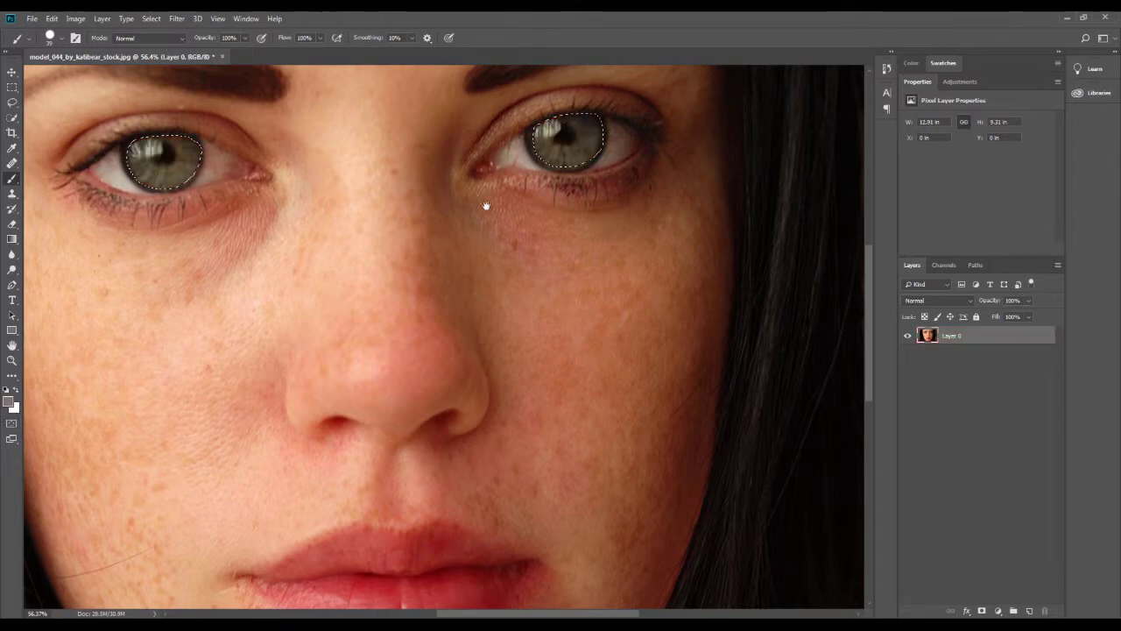
scroll(487, 206, down, 3)
scroll(520, 251, down, 3)
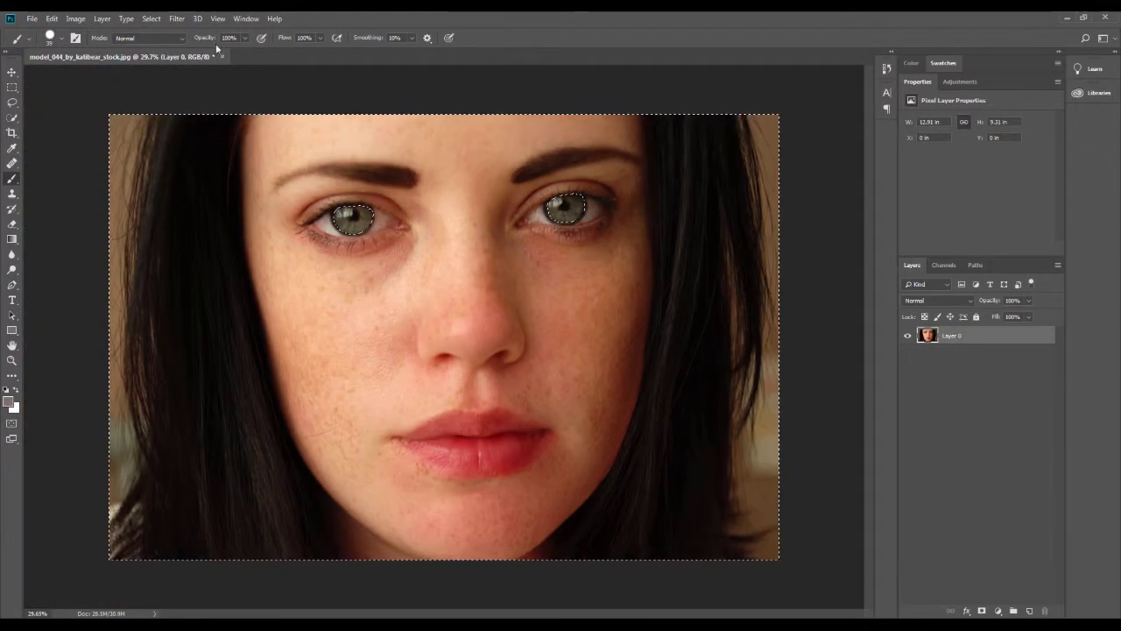
click(151, 19)
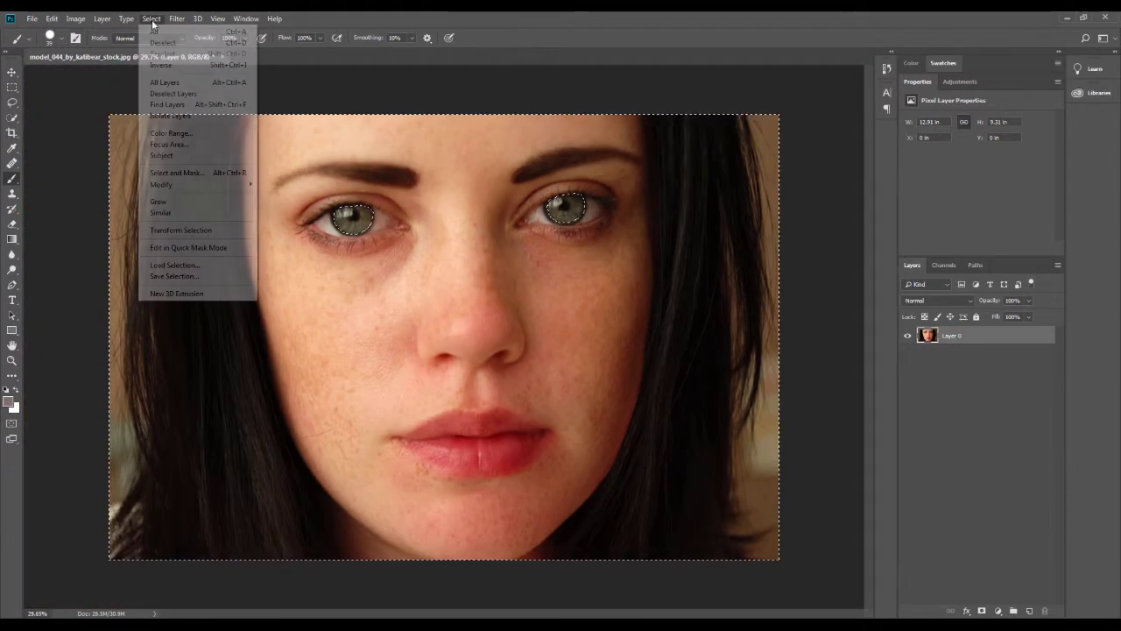
click(159, 67)
scroll(461, 203, up, 3)
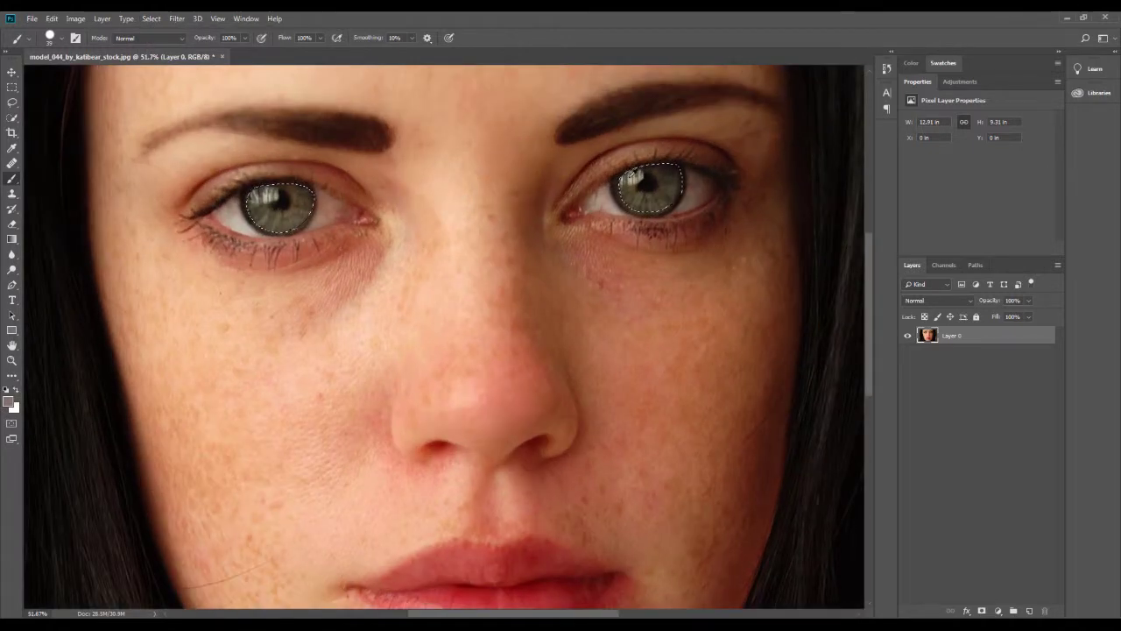
scroll(631, 175, up, 1)
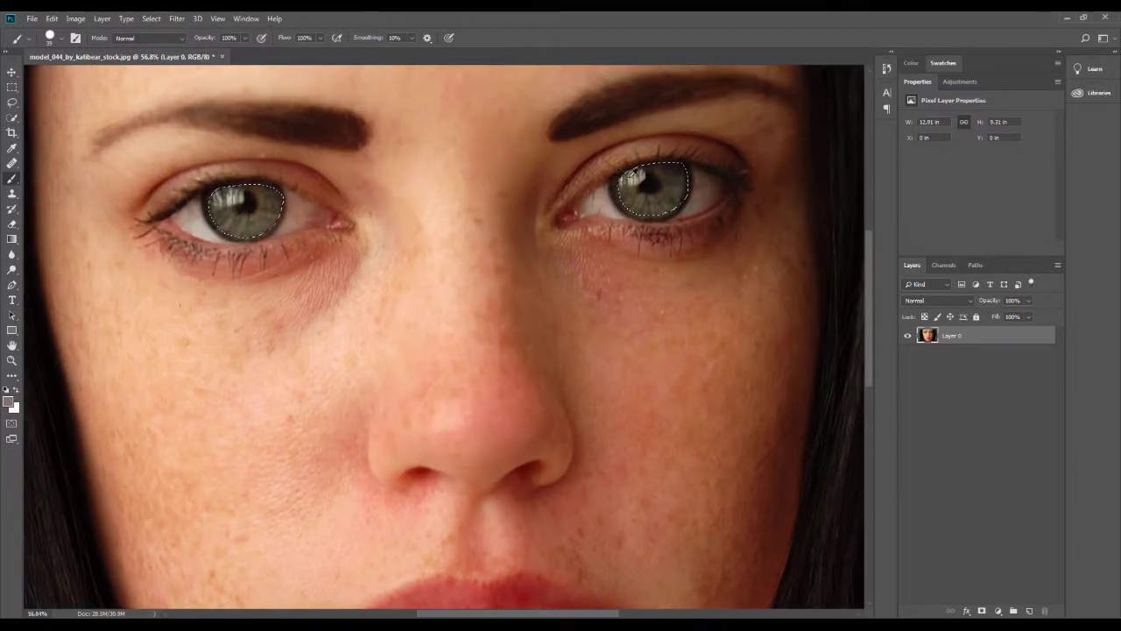
click(176, 19)
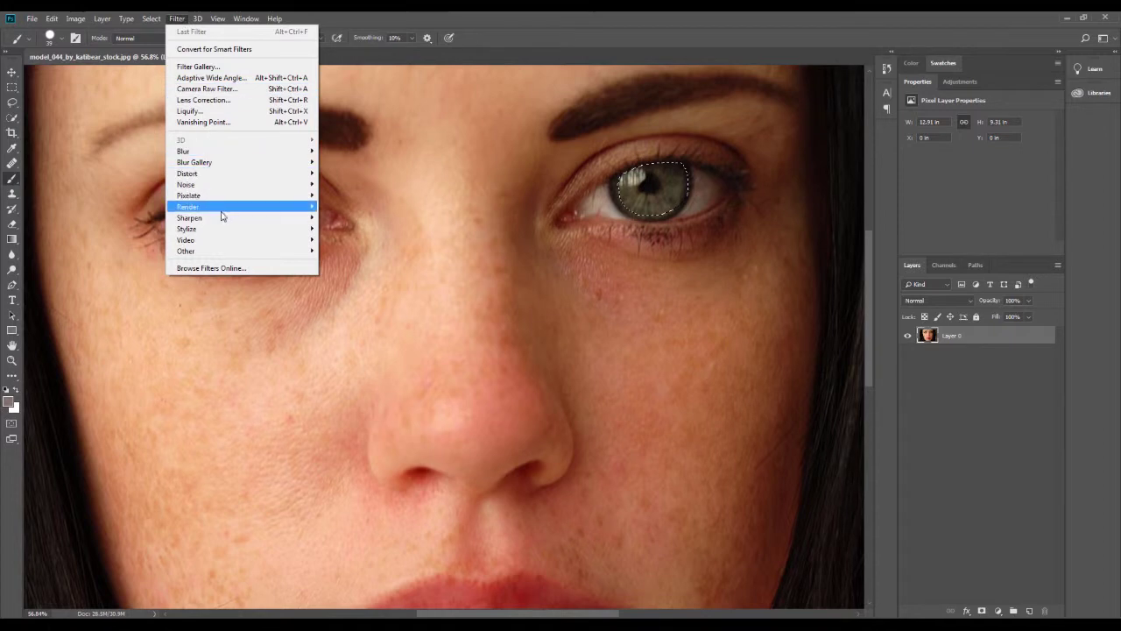
mouse_move(189, 217)
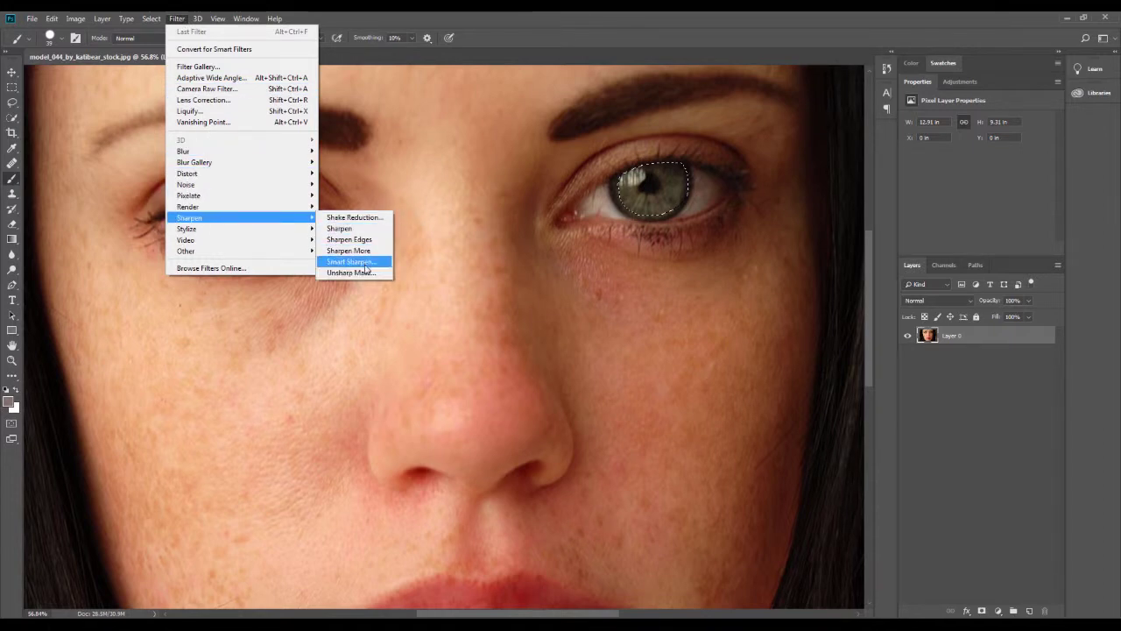
- Apply Smart Sharpen to the irises, raising Amount while comparing the preview on and off
click(365, 262)
drag(563, 139, 593, 130)
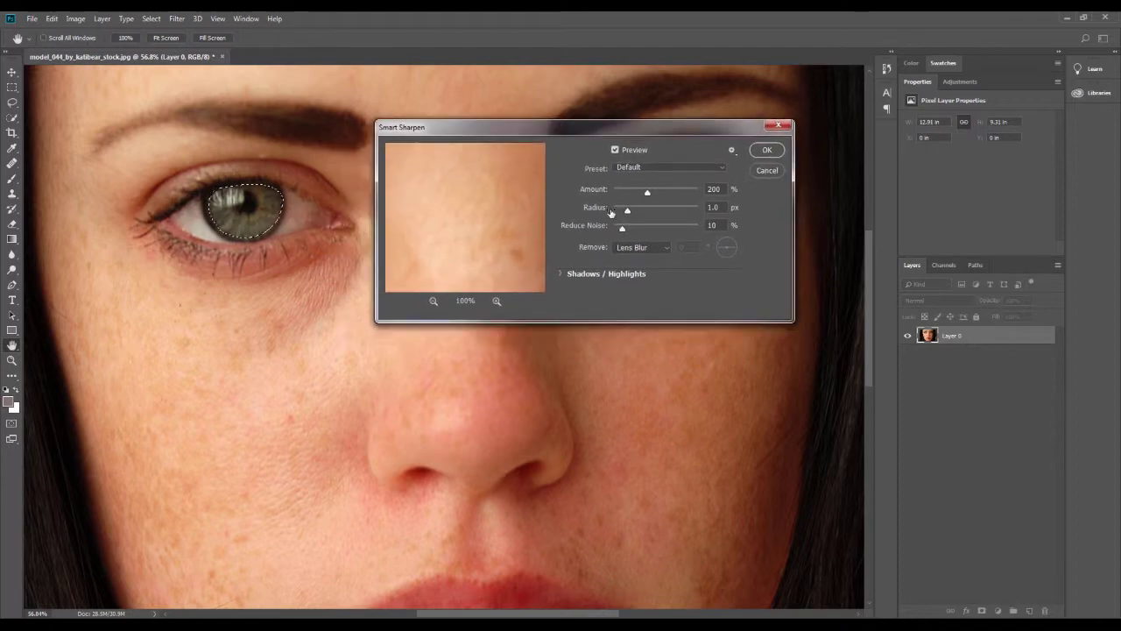
click(615, 151)
click(615, 150)
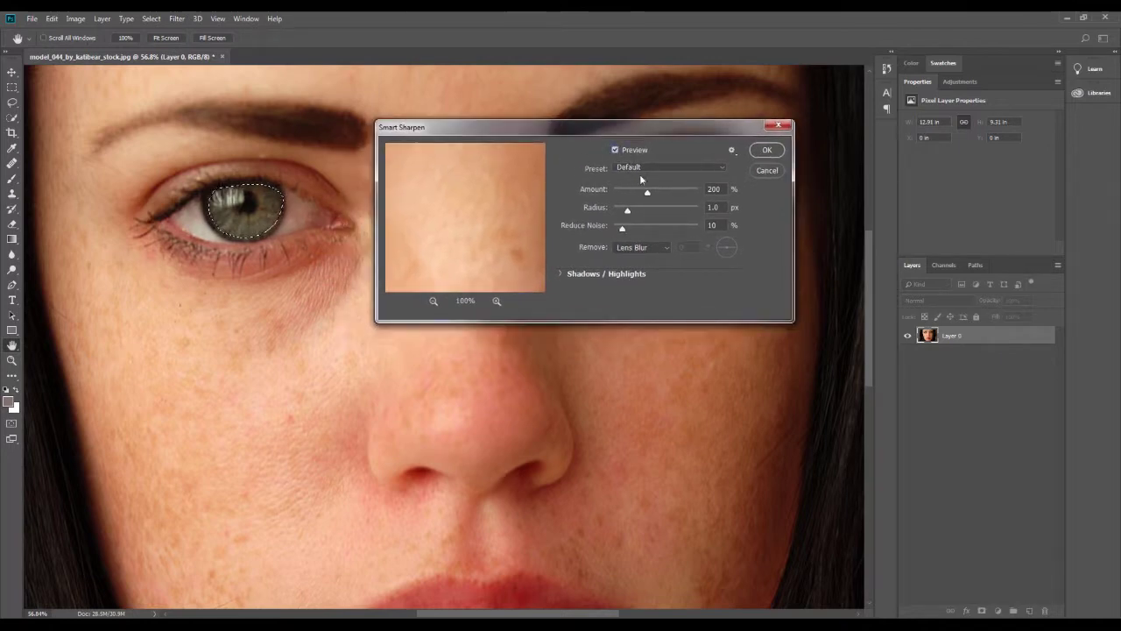
click(657, 191)
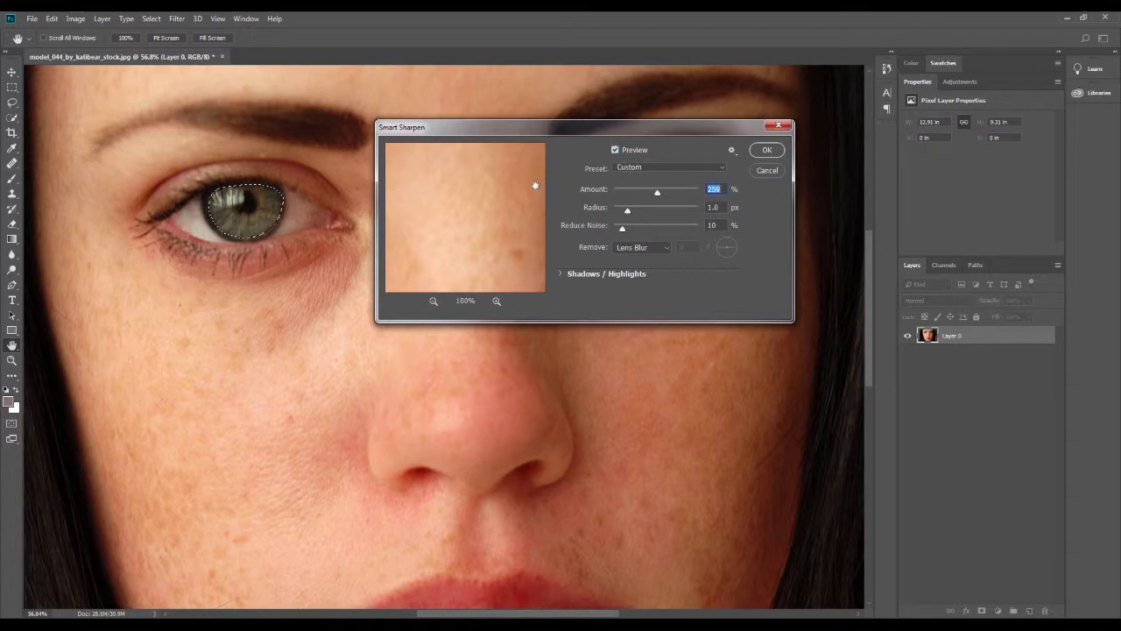
click(616, 156)
- Enter Amount 300% with Radius 1.0 px and Reduce Noise 10%, checking the iris preview
text(320)
key(ctrl+a)
text(00)
click(266, 207)
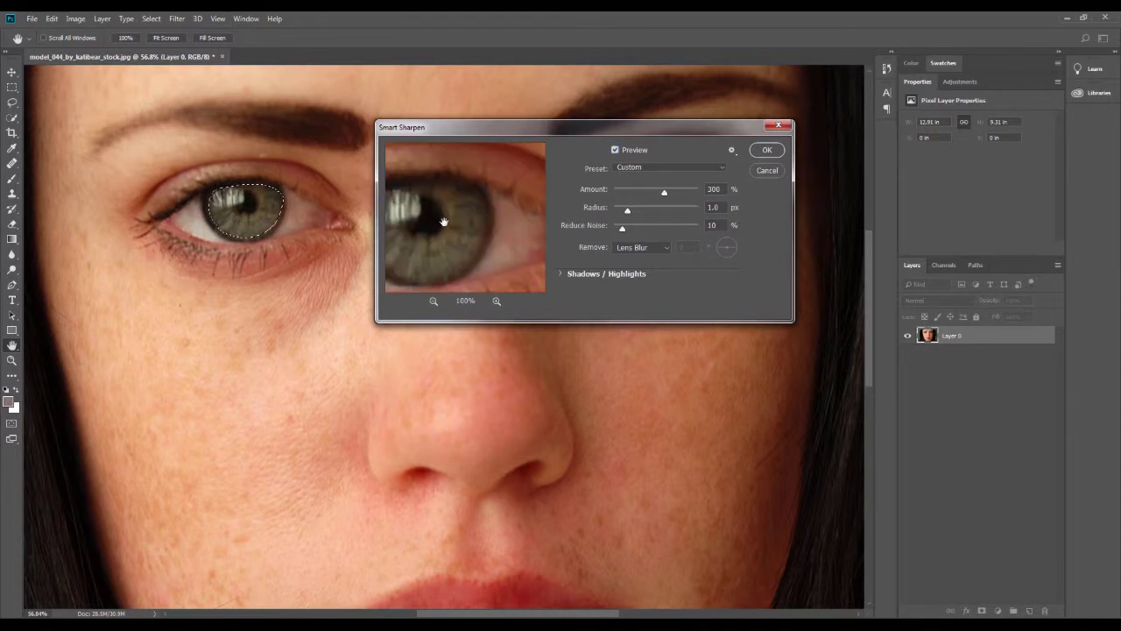
drag(443, 222, 474, 221)
click(615, 150)
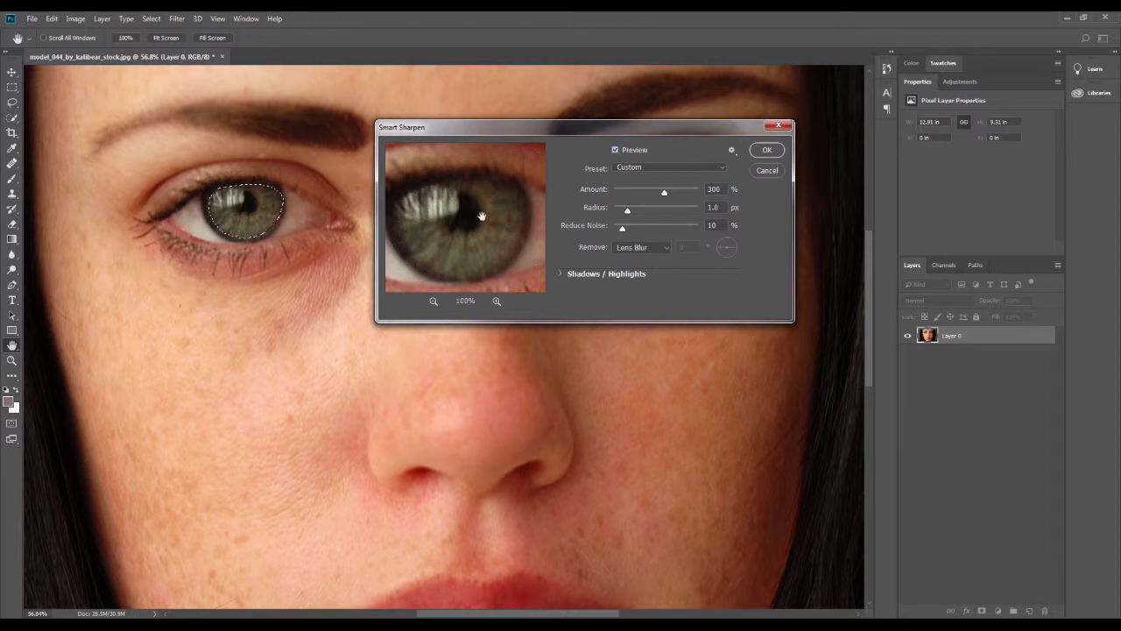
drag(481, 216, 501, 214)
click(767, 151)
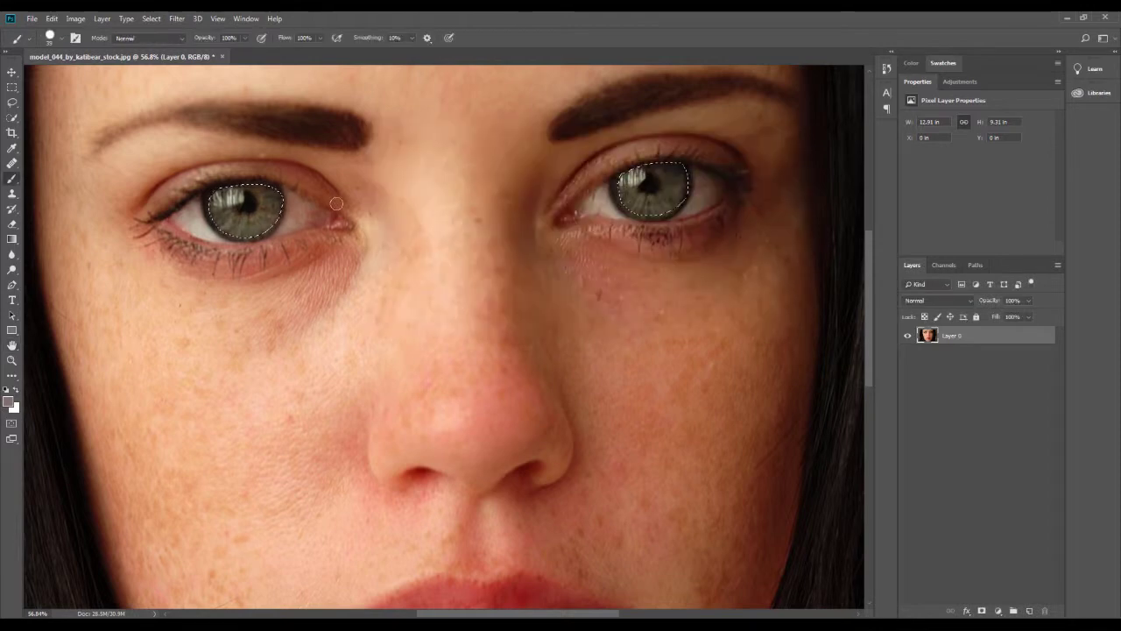
key(b)
click(11, 71)
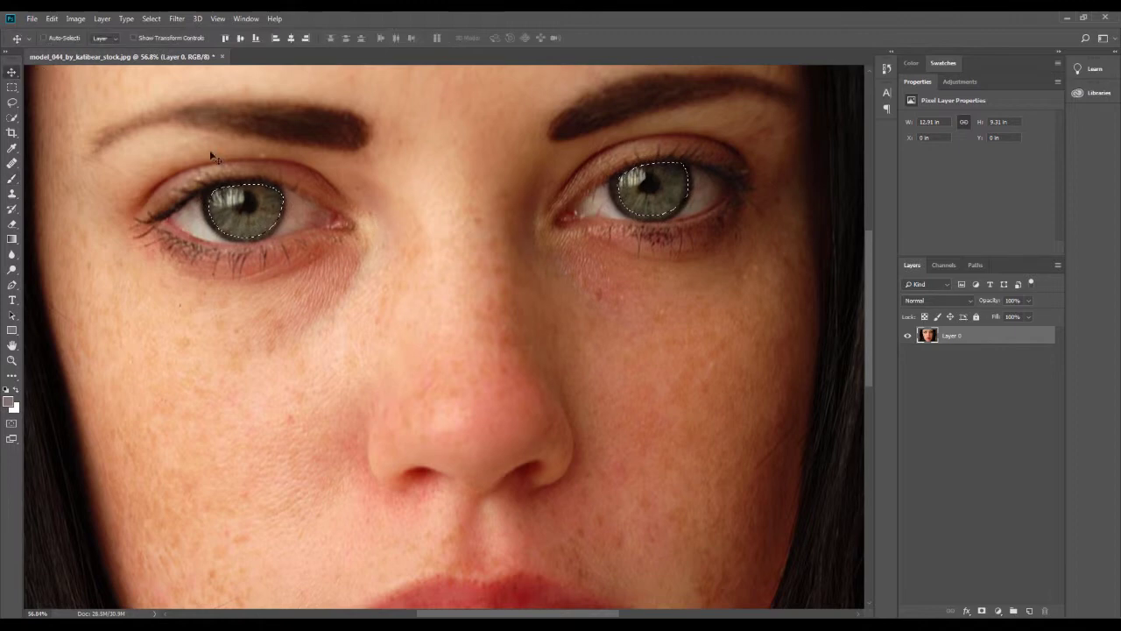
scroll(275, 248, down, 2)
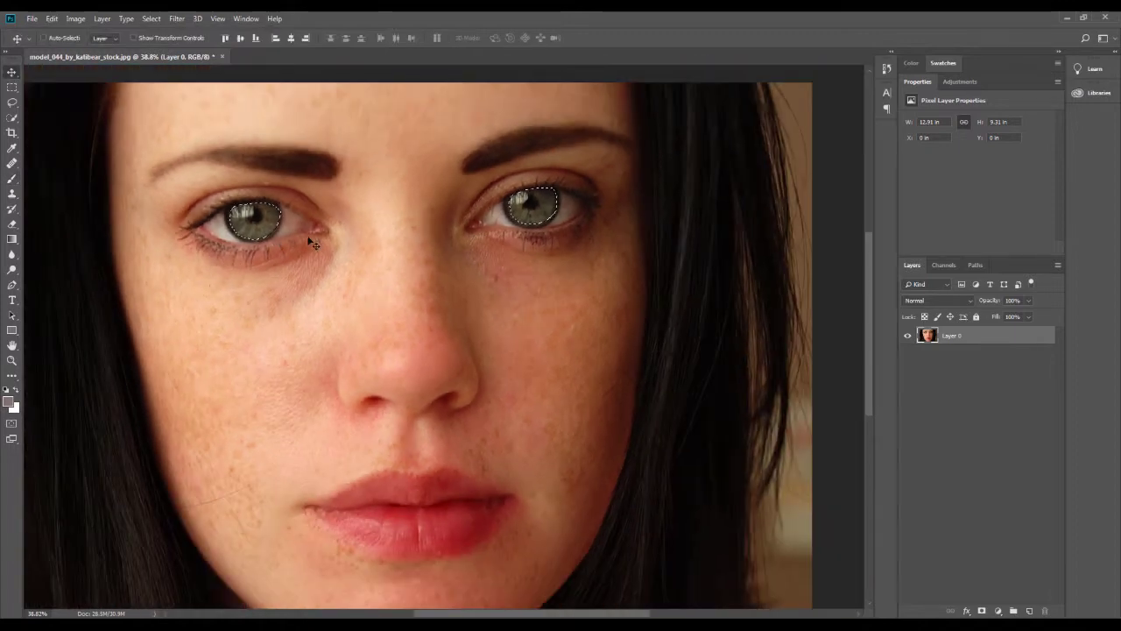
scroll(308, 233, down, 1)
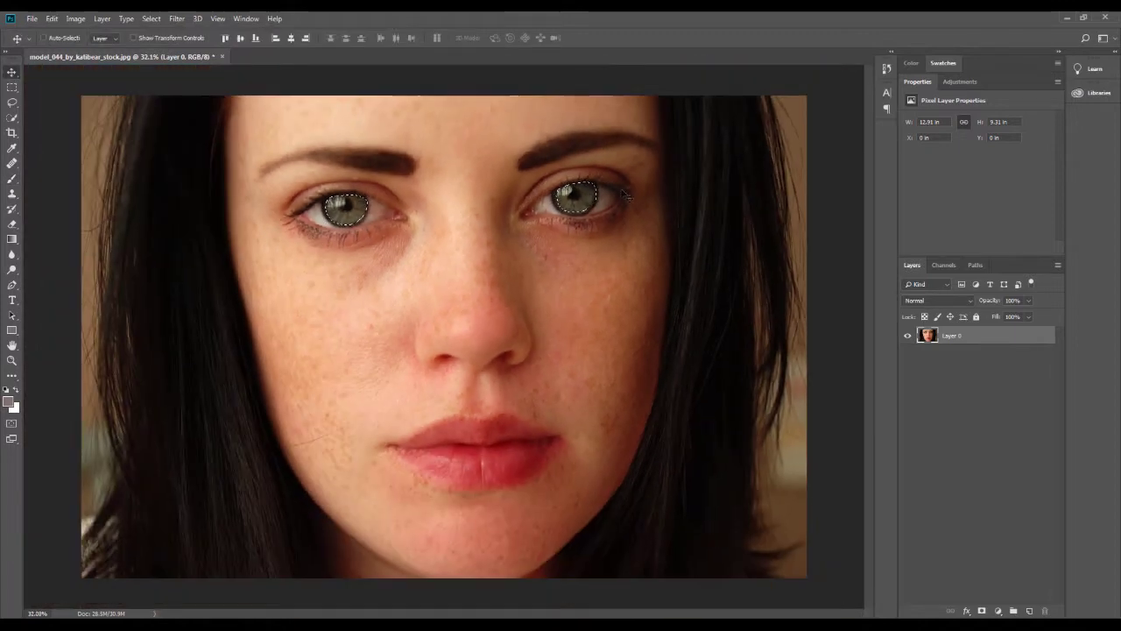
click(887, 68)
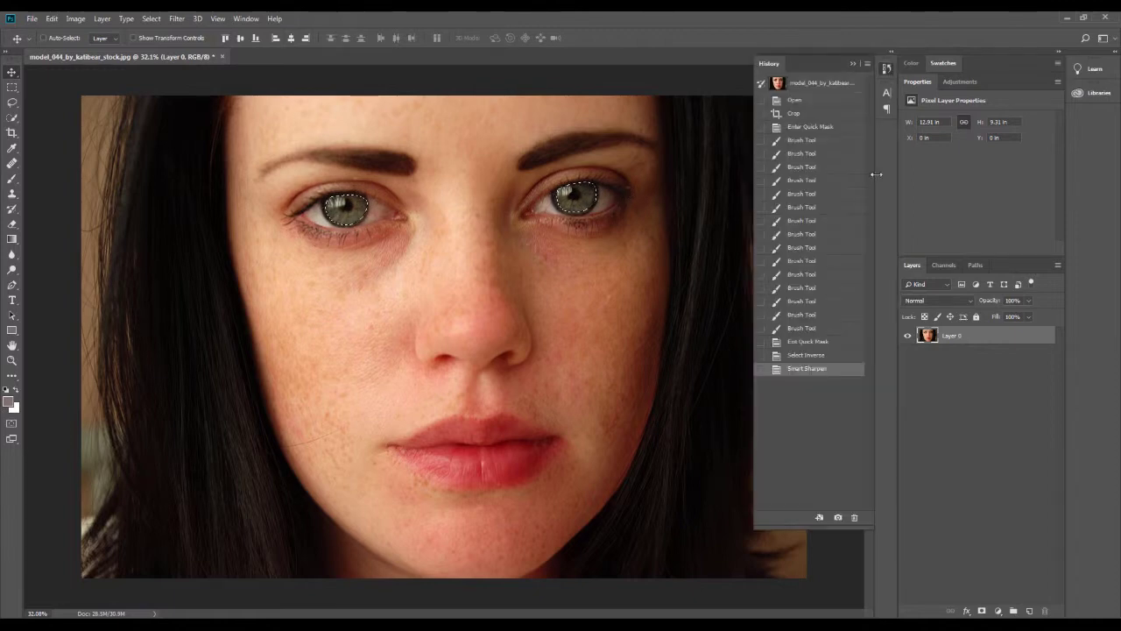
click(814, 355)
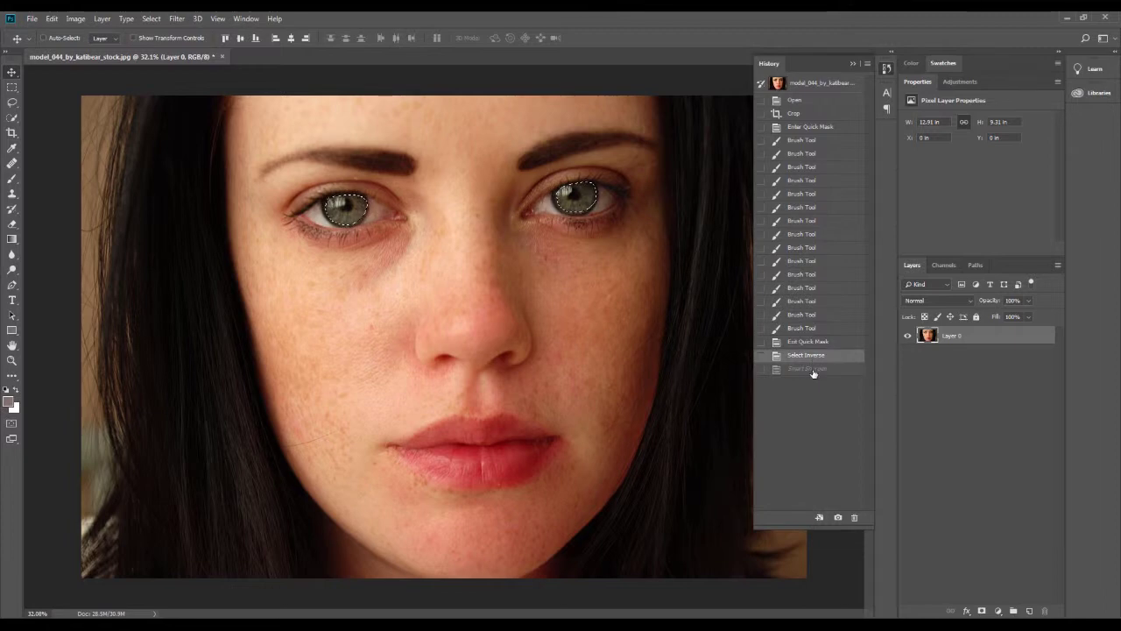
click(814, 368)
click(852, 63)
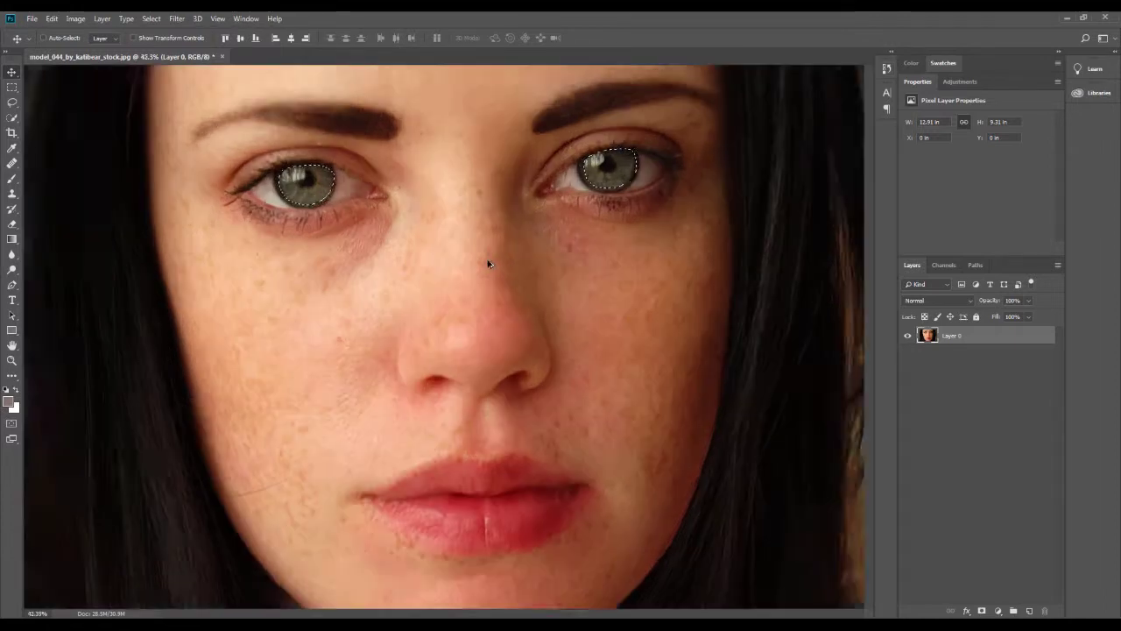
scroll(476, 255, up, 2)
scroll(491, 234, up, 1)
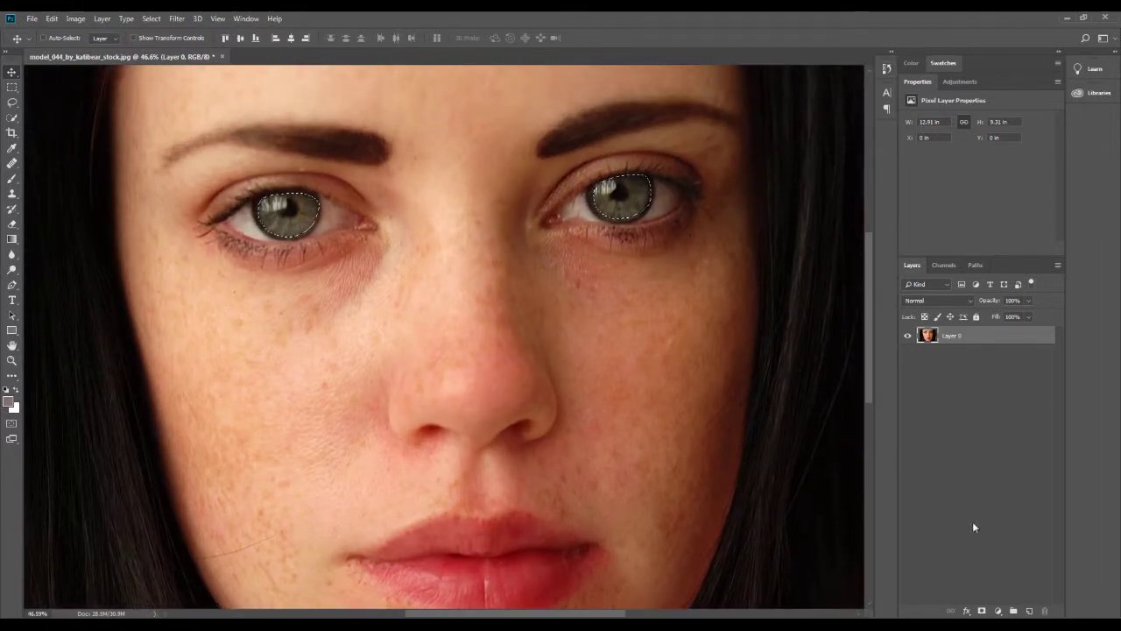
- Add an iris-masked Levels adjustment with input levels 34, 1.09 and 236
click(997, 611)
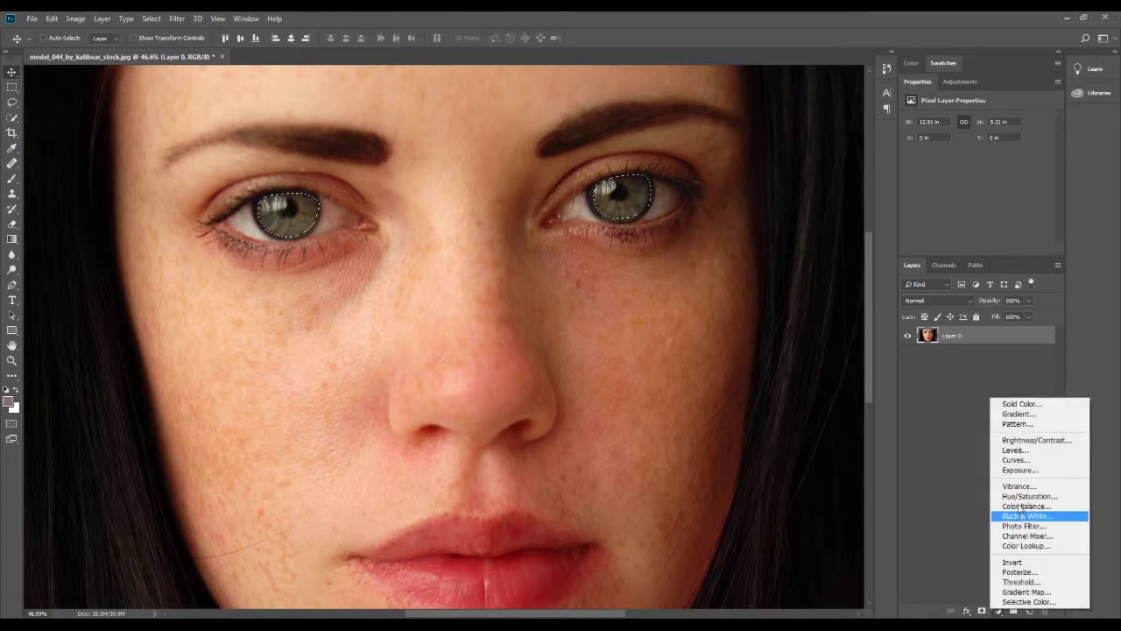
click(1021, 448)
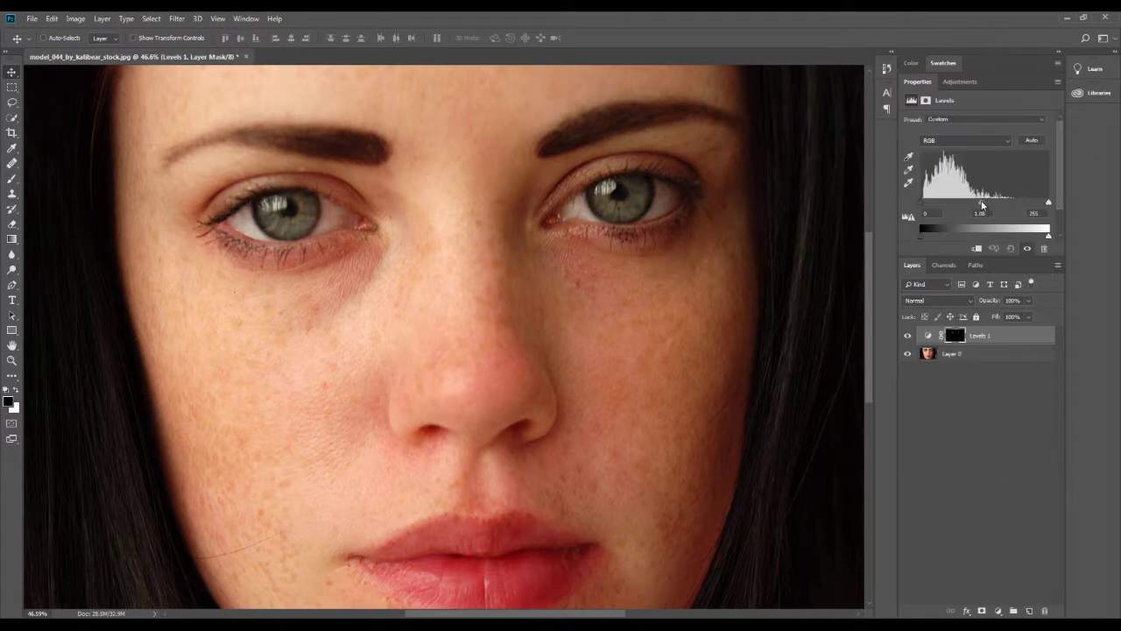
drag(988, 206, 1049, 202)
drag(925, 204, 987, 206)
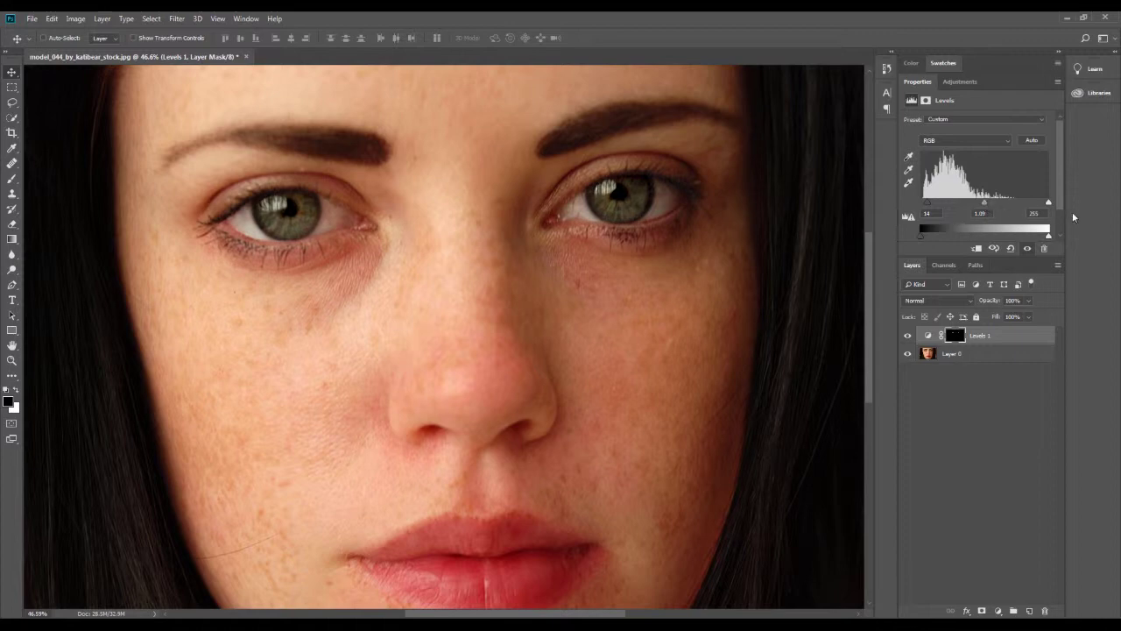
drag(1049, 202, 1041, 205)
scroll(601, 263, down, 2)
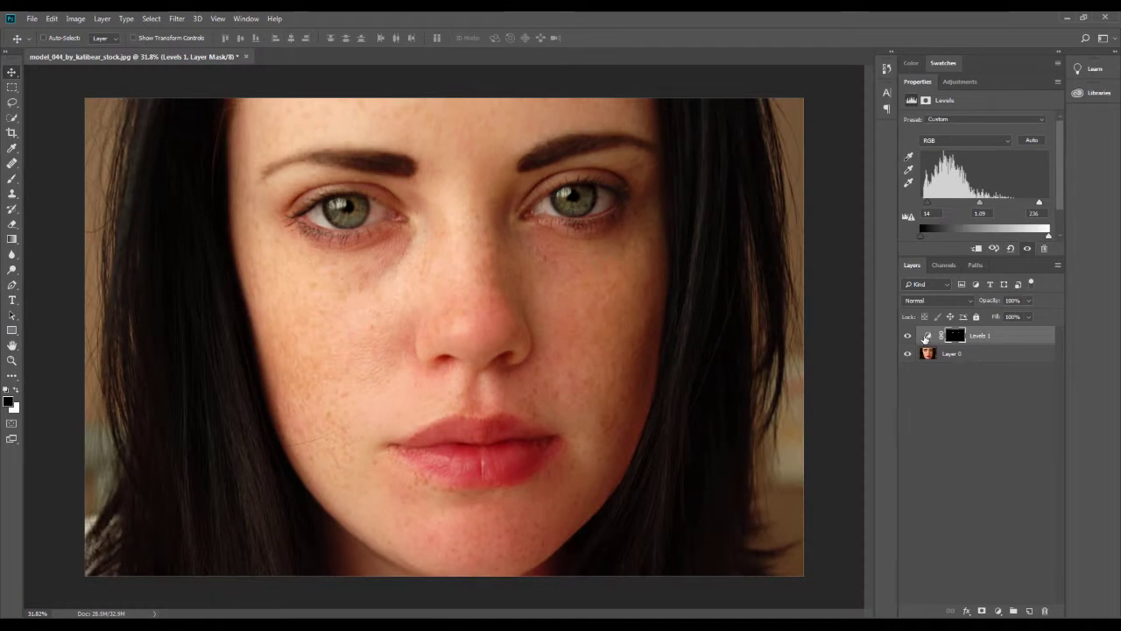
- Compare Levels 1 hidden and shown, then load and clear its iris mask selection
click(909, 336)
scroll(562, 215, up, 2)
scroll(562, 215, up, 1)
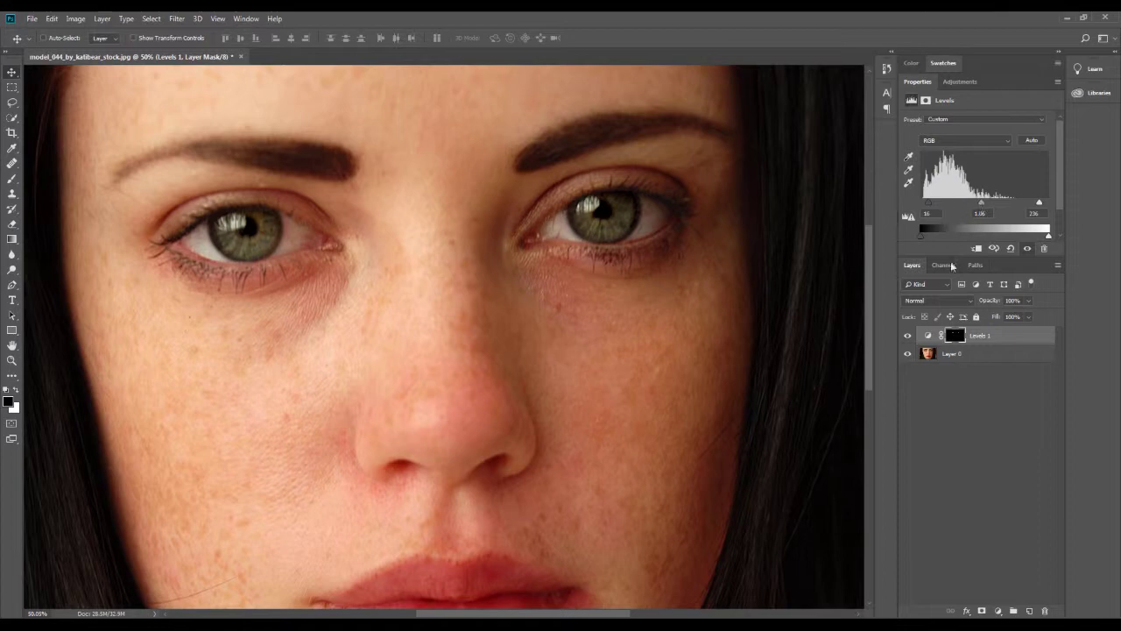
click(907, 335)
click(964, 353)
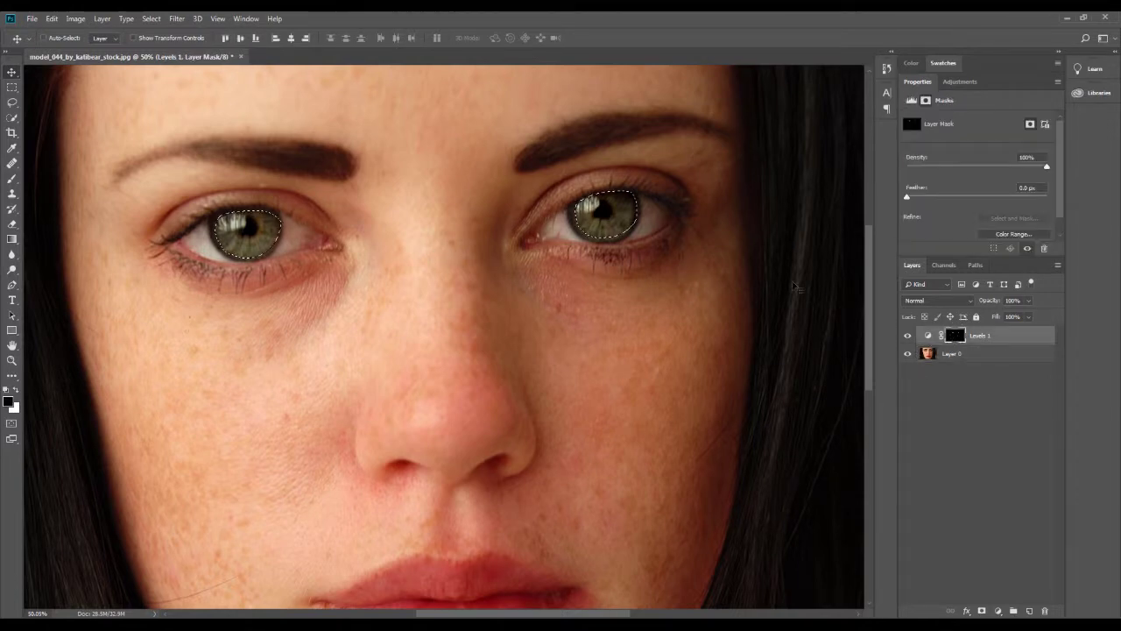
key(ctrl+d)
click(988, 340)
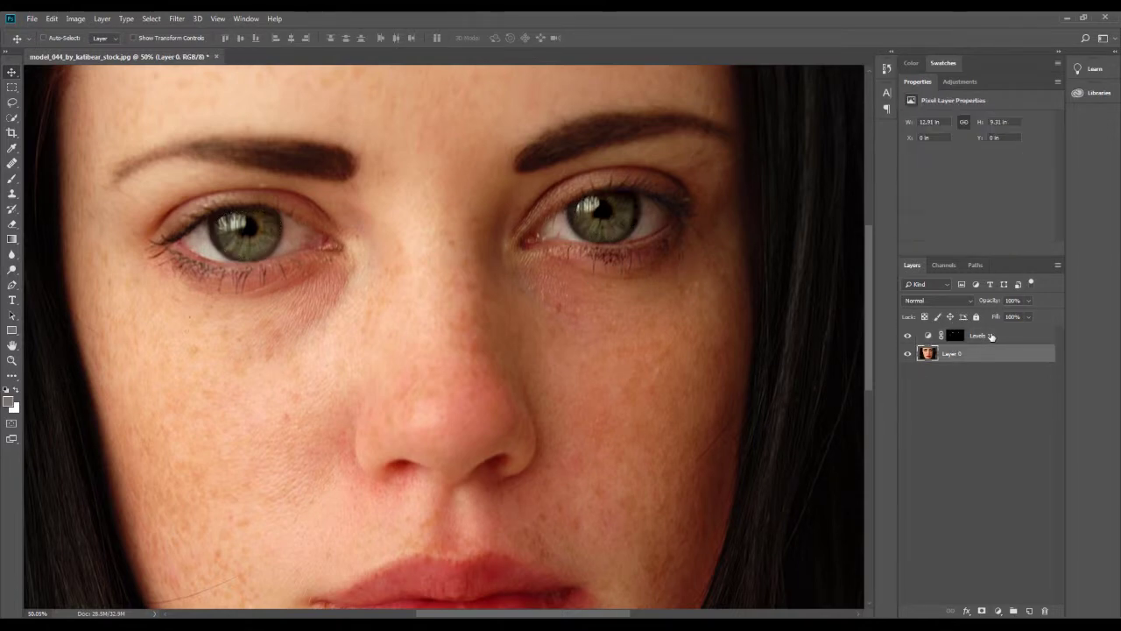
- Add a Hue/Saturation adjustment layer above Levels 1
click(997, 611)
click(1017, 496)
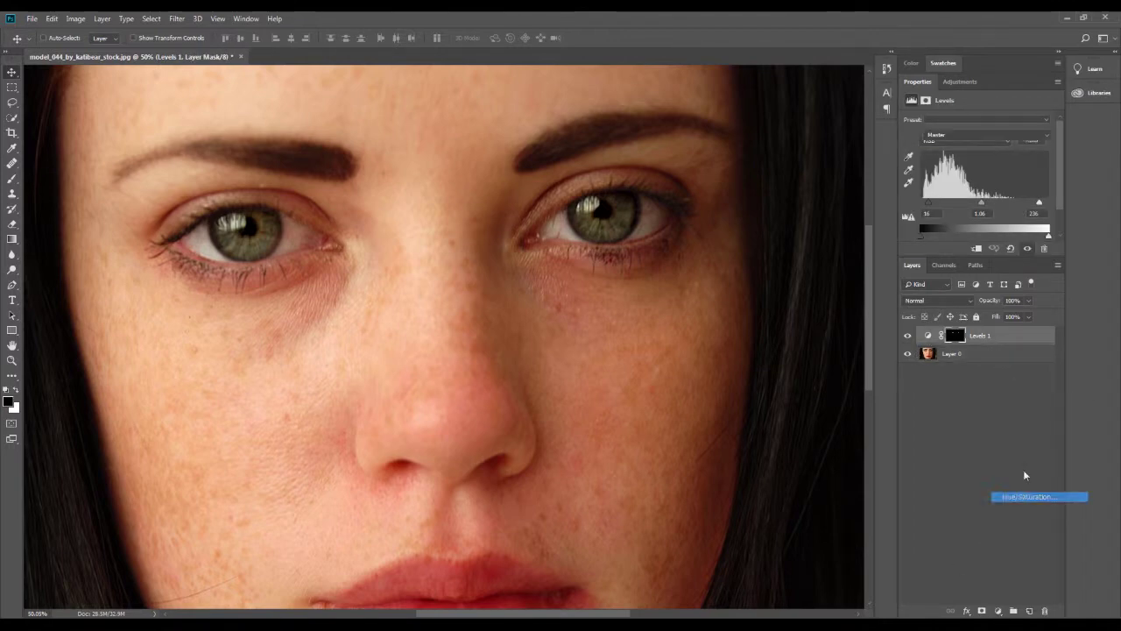
double_click(991, 335)
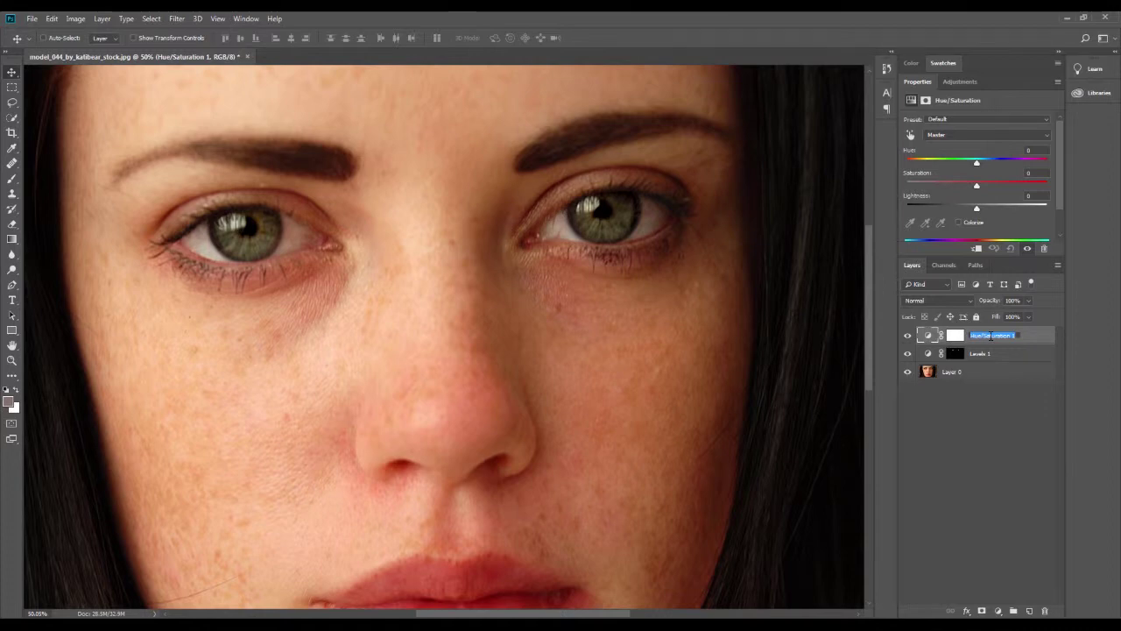
- Rename the Hue/Saturation layer 'color-eye' and turn on Colorize
text(color-)
text(eye)
key(Return)
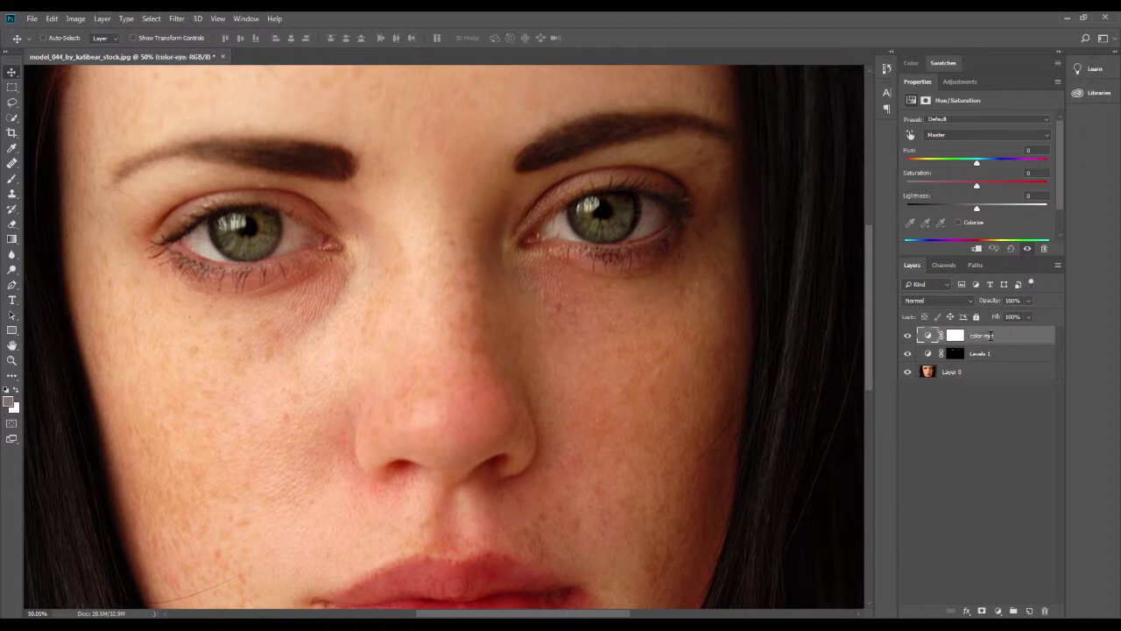
click(958, 223)
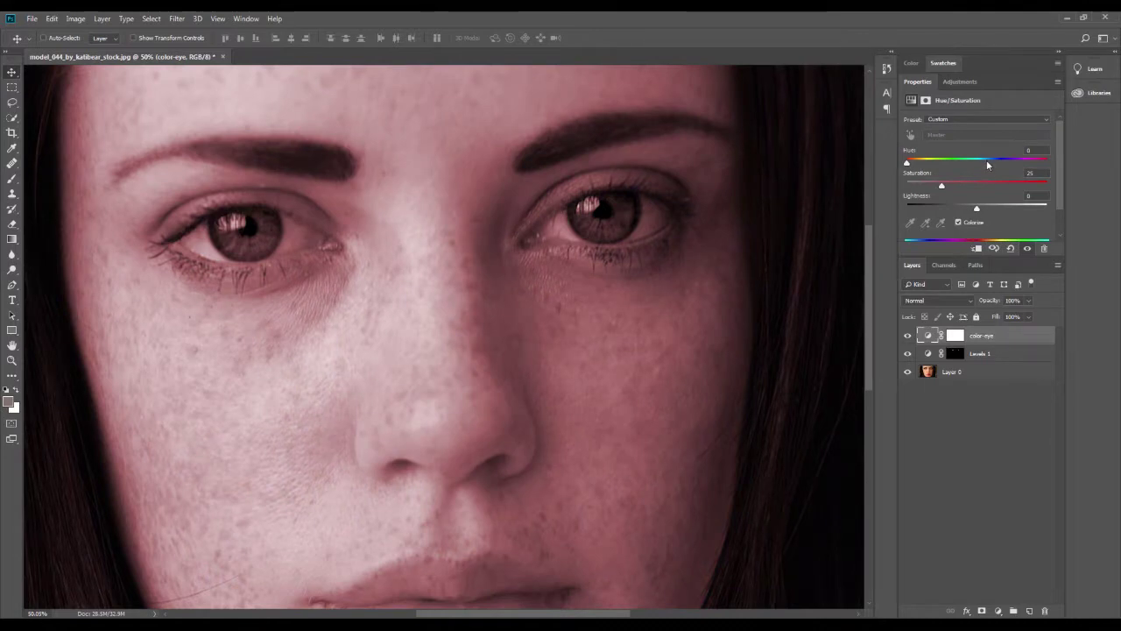
- Set the colorize hue to yellow-green near 50 with Saturation 50
click(926, 163)
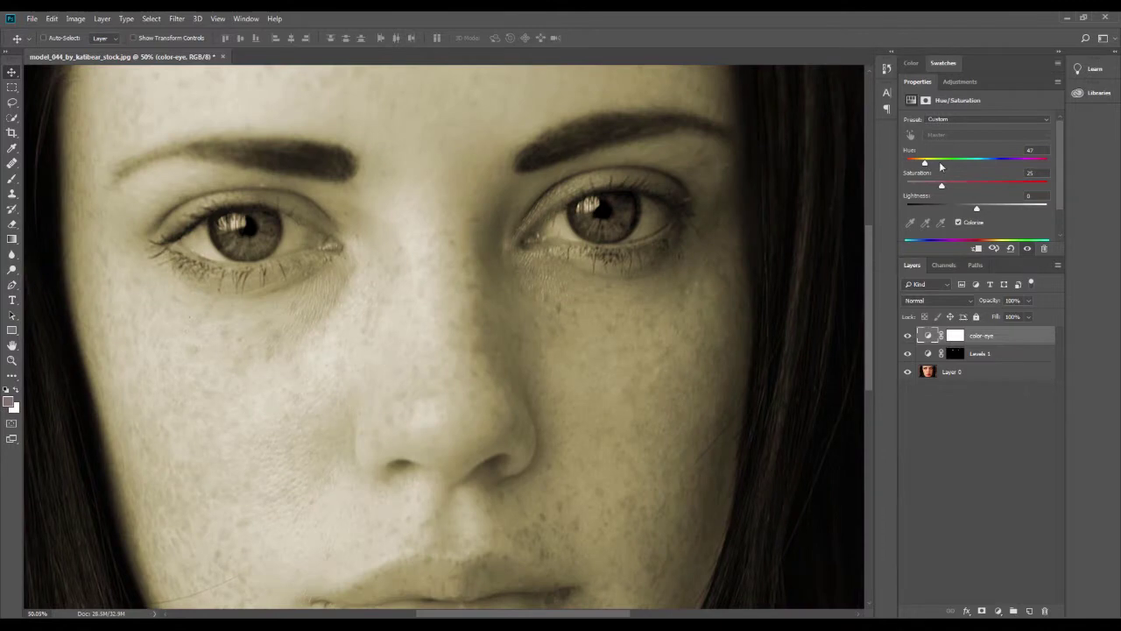
click(1032, 173)
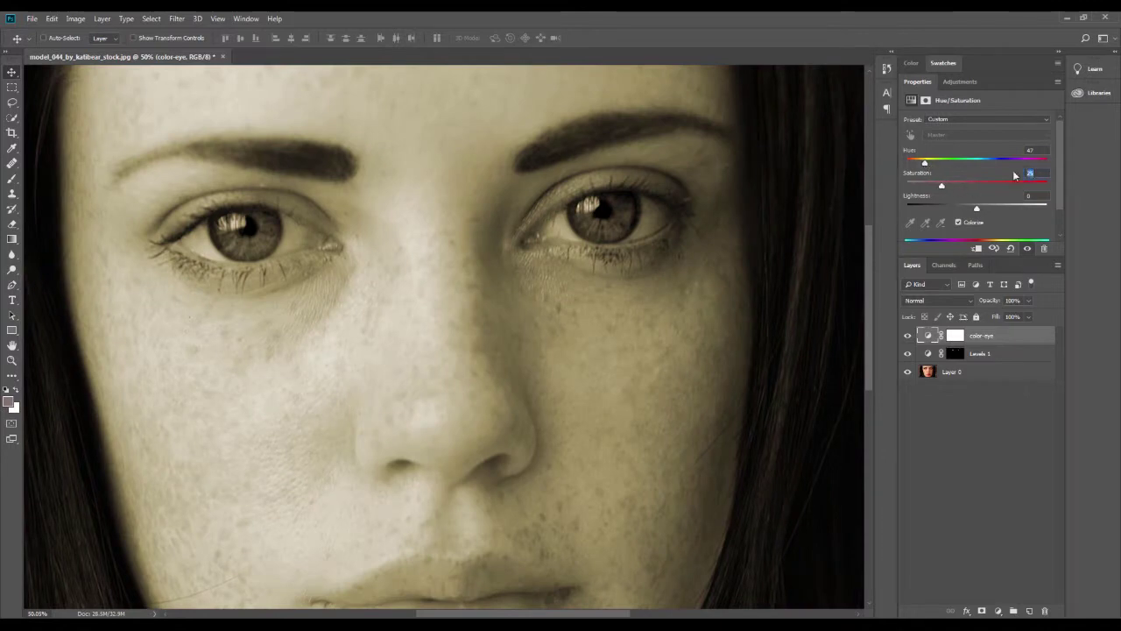
text(100)
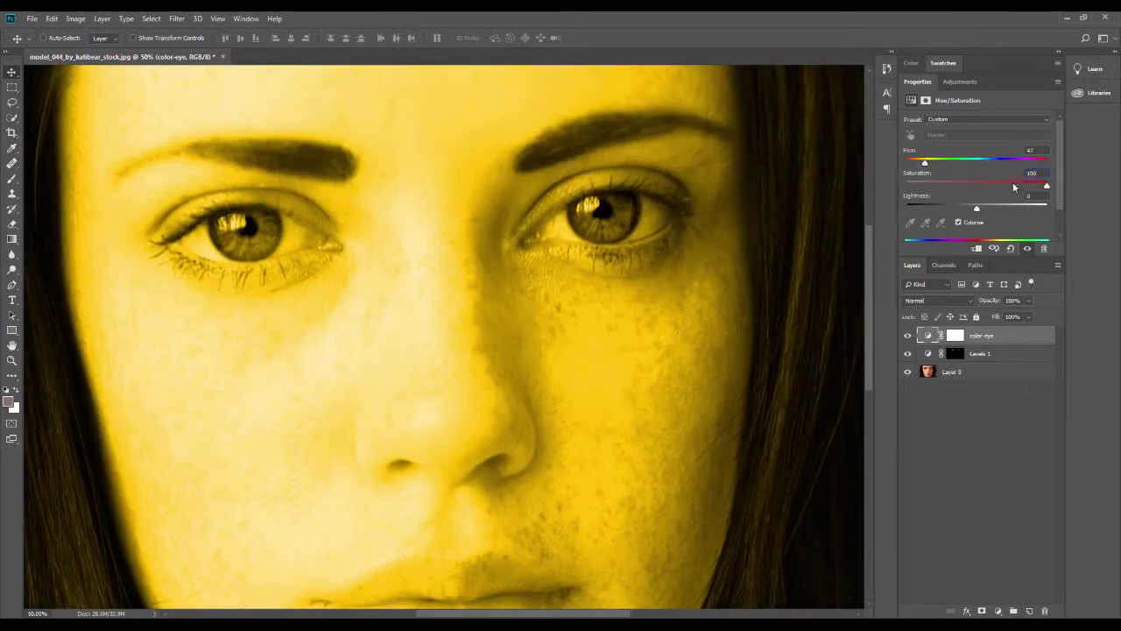
drag(1047, 186, 978, 187)
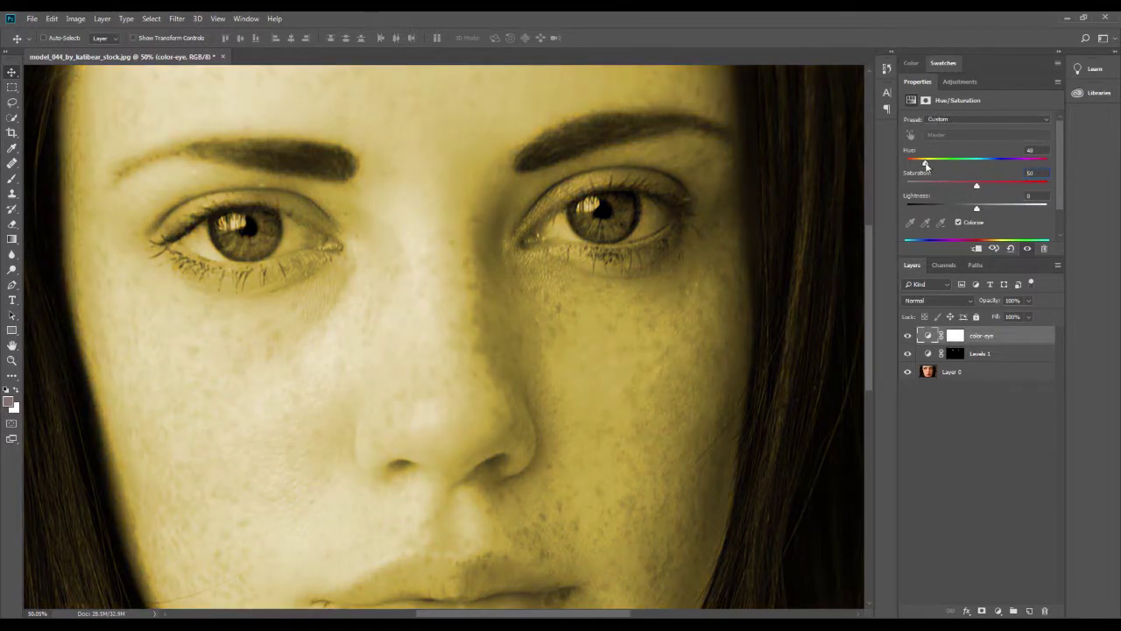
drag(926, 164, 929, 166)
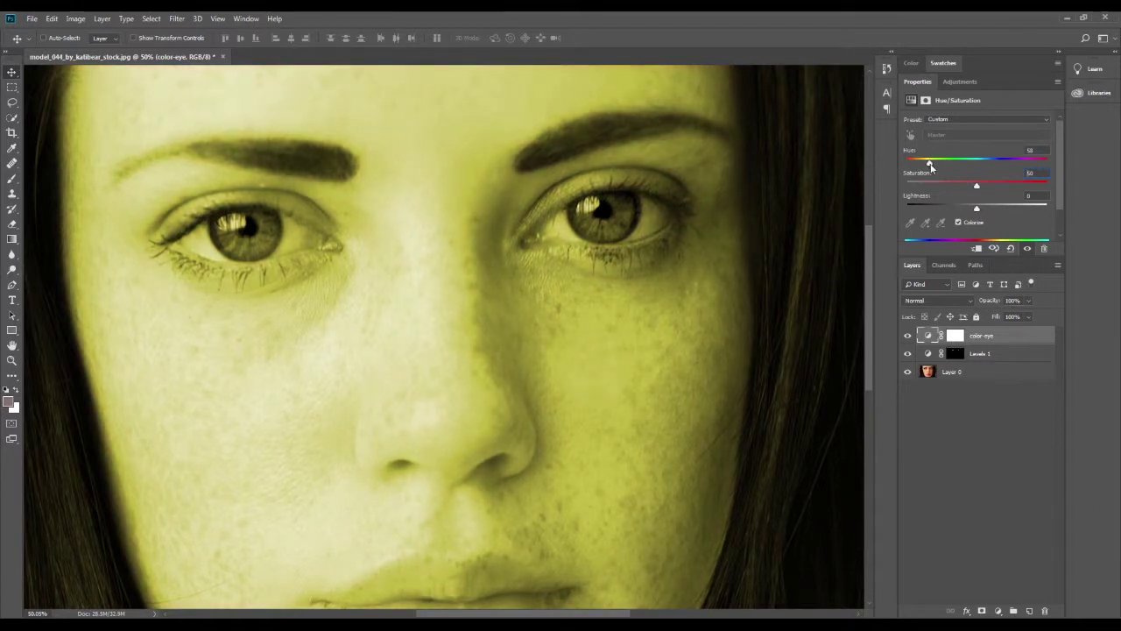
click(955, 339)
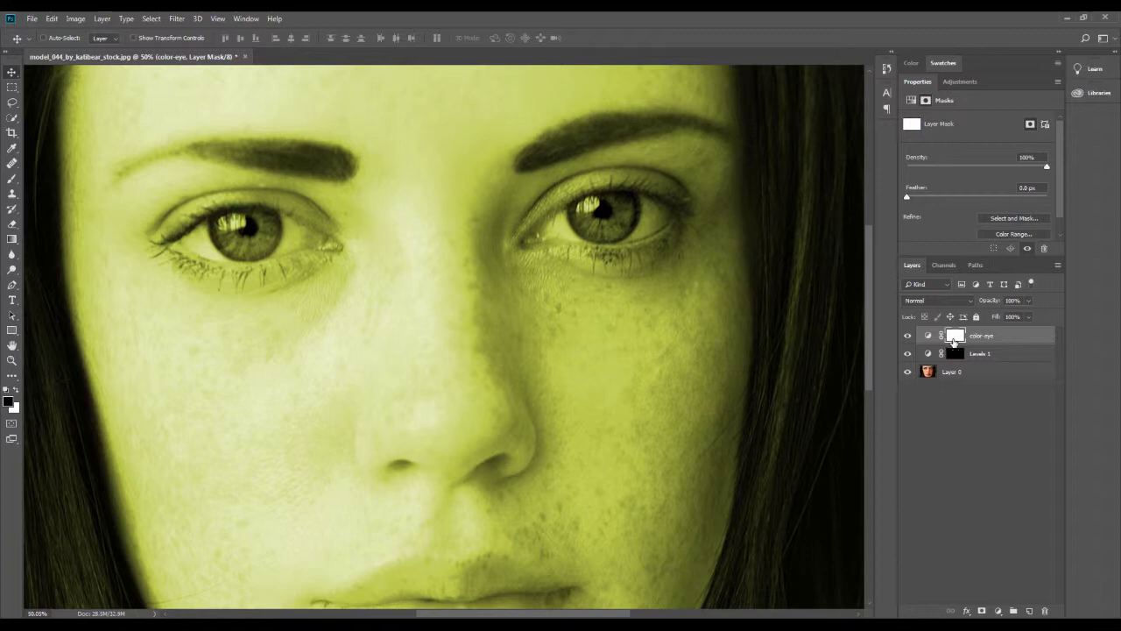
- Invert the color-eye mask and set up a white brush with 0% hardness
click(75, 18)
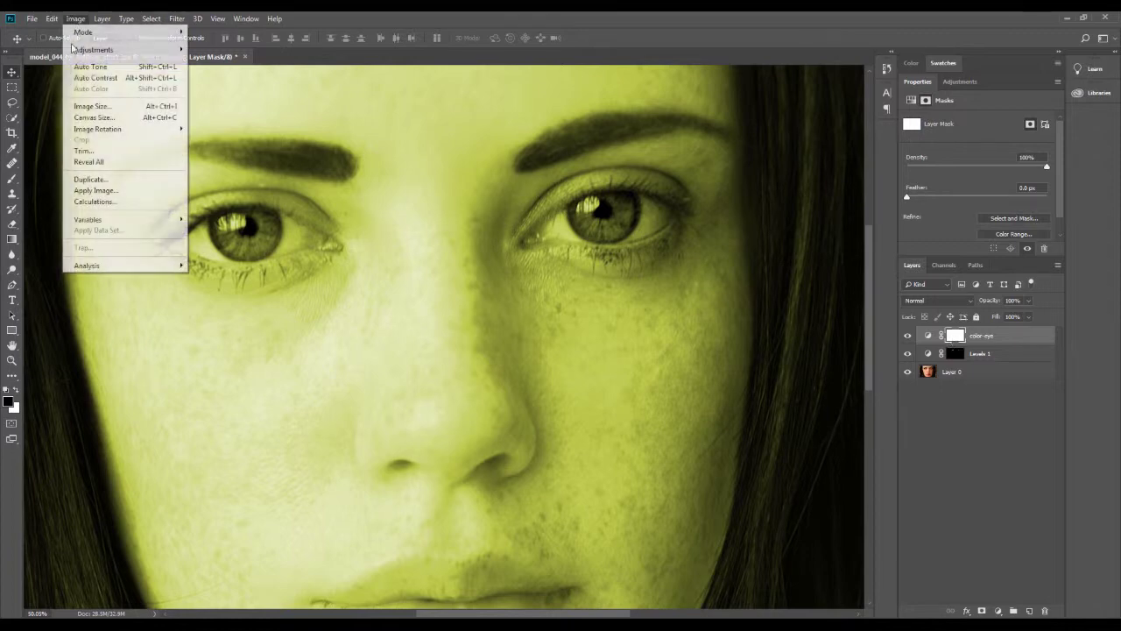
mouse_move(93, 49)
click(219, 182)
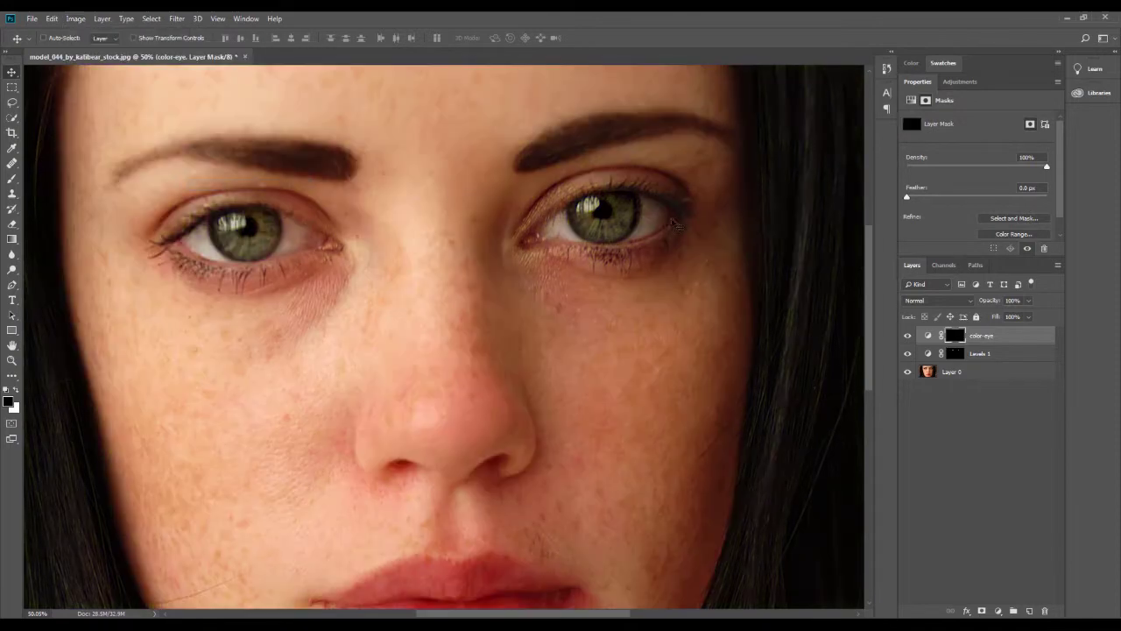
click(12, 178)
click(16, 390)
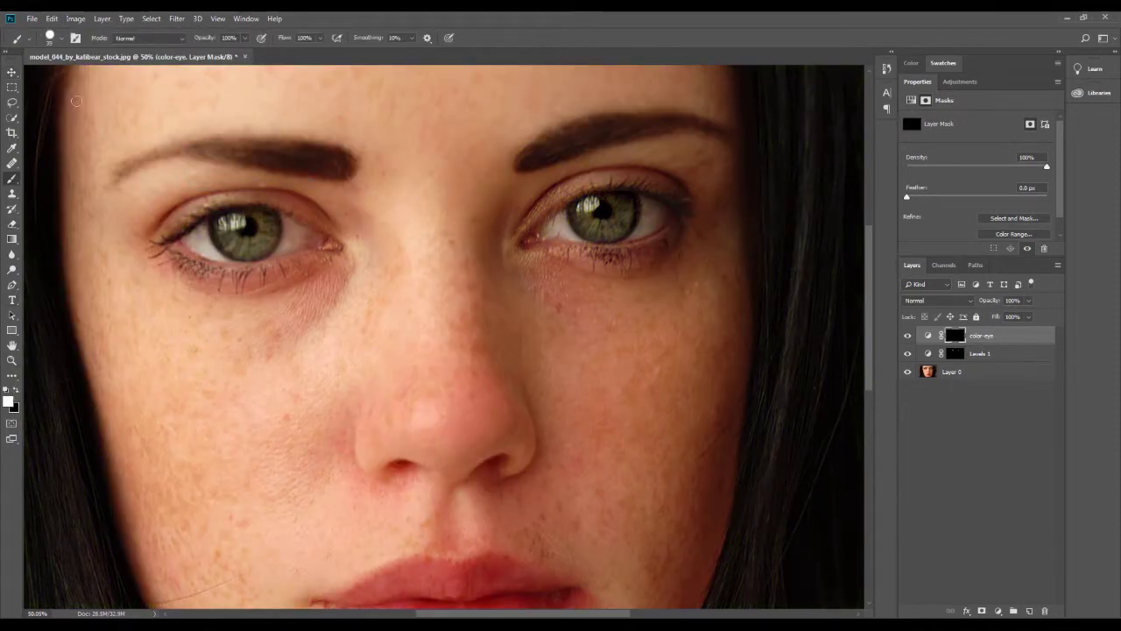
right_click(279, 182)
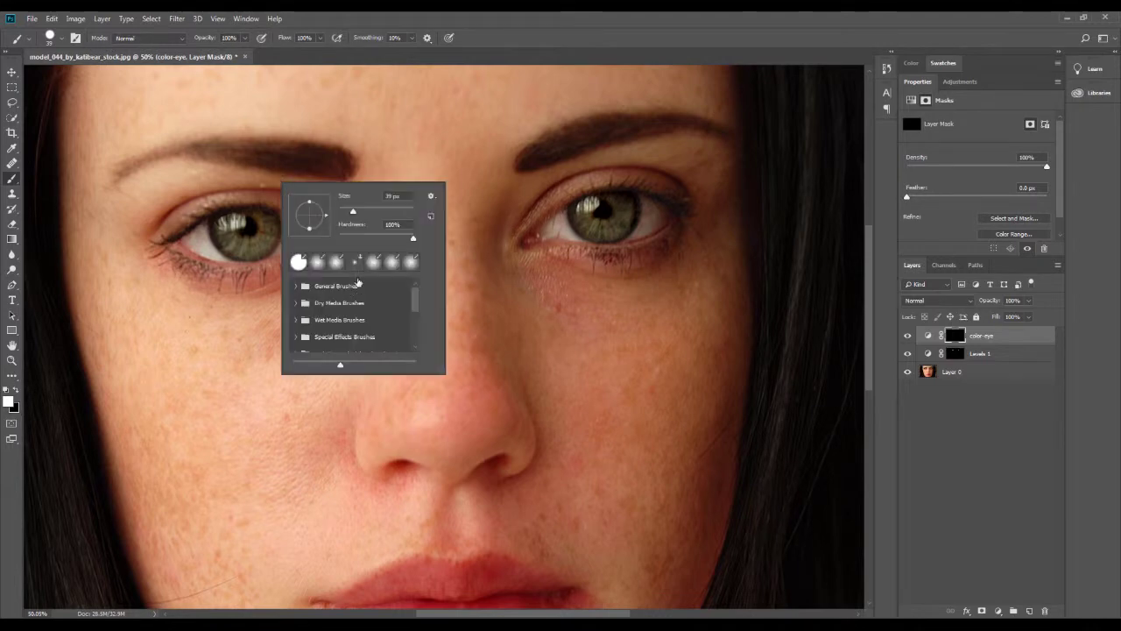
drag(413, 237, 340, 236)
key(Return)
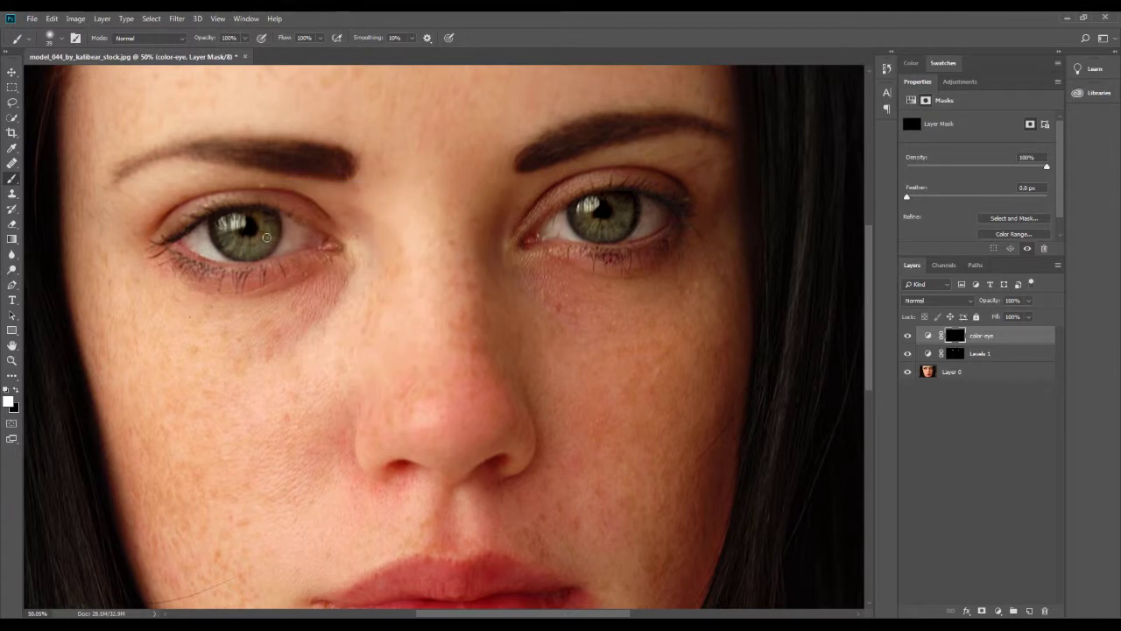
- Paint the tint back into the left and right irises
mouse_move(243, 249)
mouse_down()
mouse_move(264, 231)
mouse_move(257, 246)
mouse_up()
drag(256, 245, 224, 231)
drag(582, 207, 622, 222)
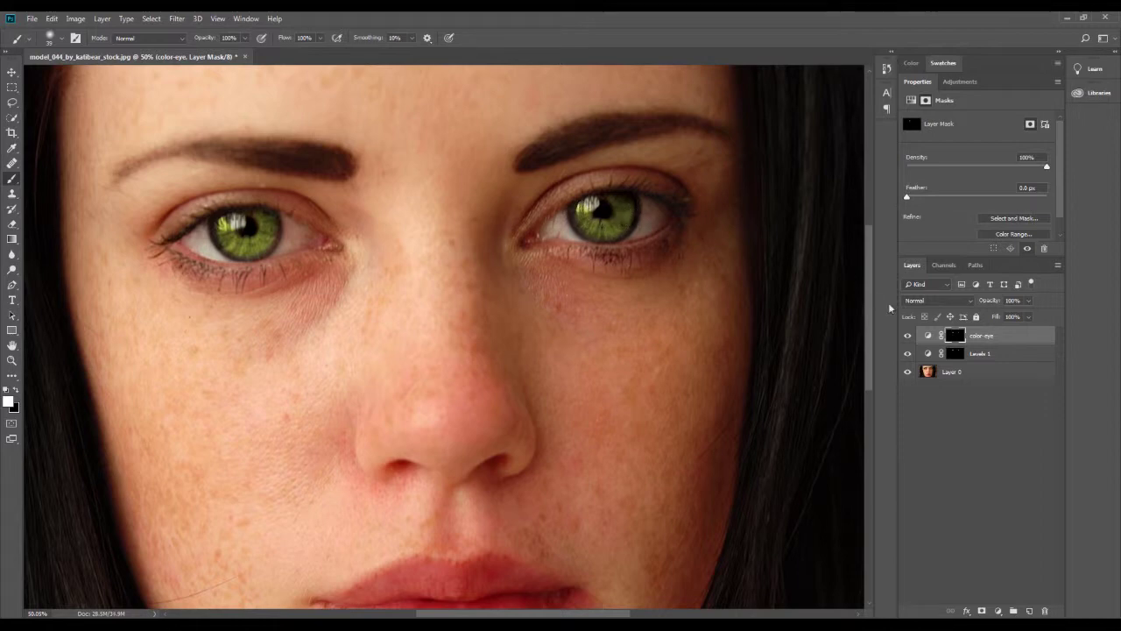
- Shift the iris hue to about 51 and paint white over the right iris's lower edge on the color-eye mask
click(928, 336)
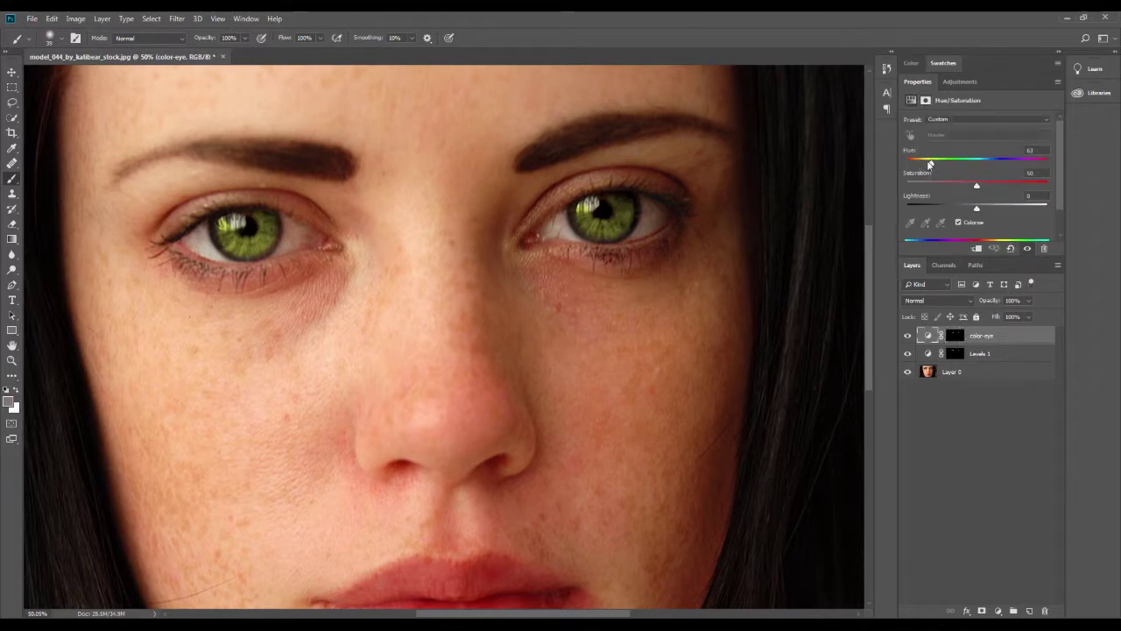
drag(931, 164, 983, 186)
click(954, 336)
click(15, 389)
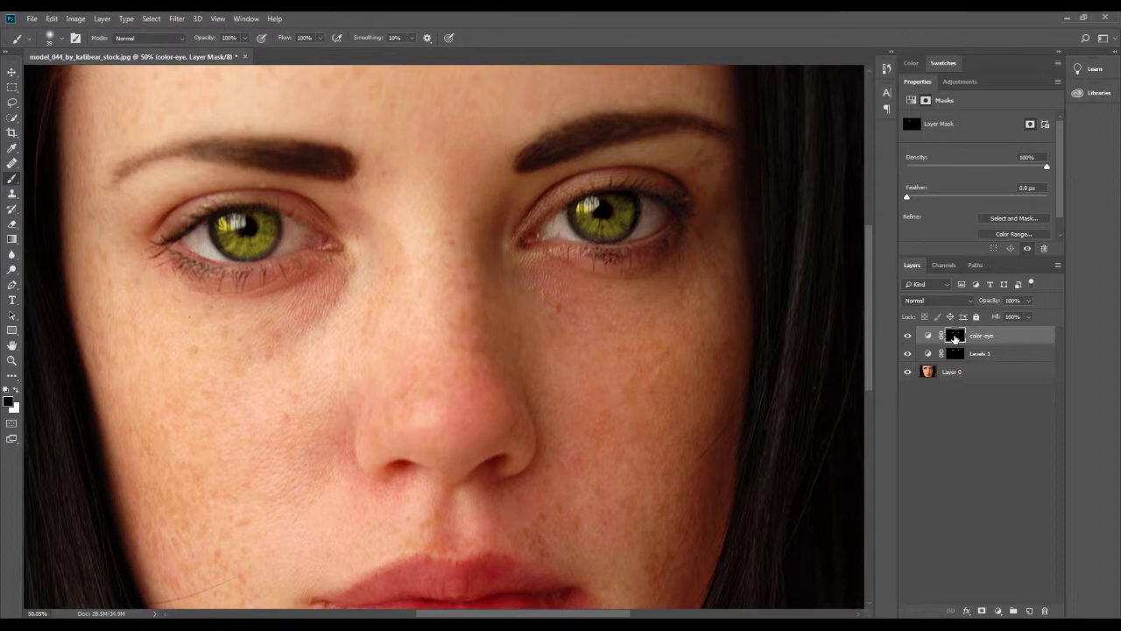
alt+click(954, 336)
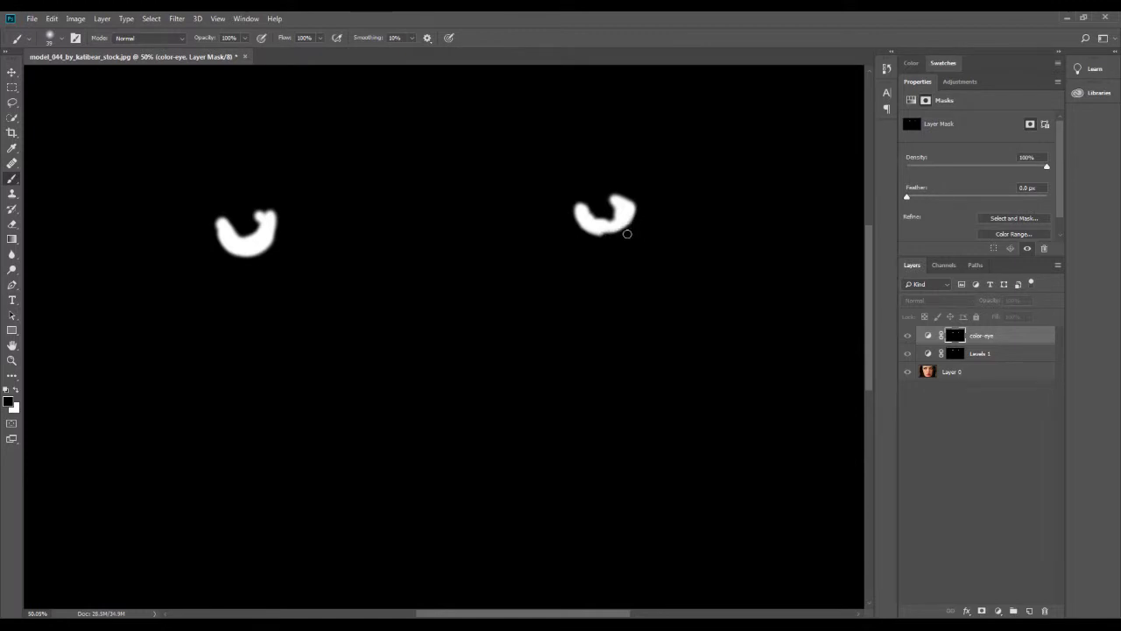
click(16, 391)
mouse_move(603, 231)
mouse_down()
mouse_move(615, 229)
mouse_move(603, 231)
mouse_up()
alt+click(954, 339)
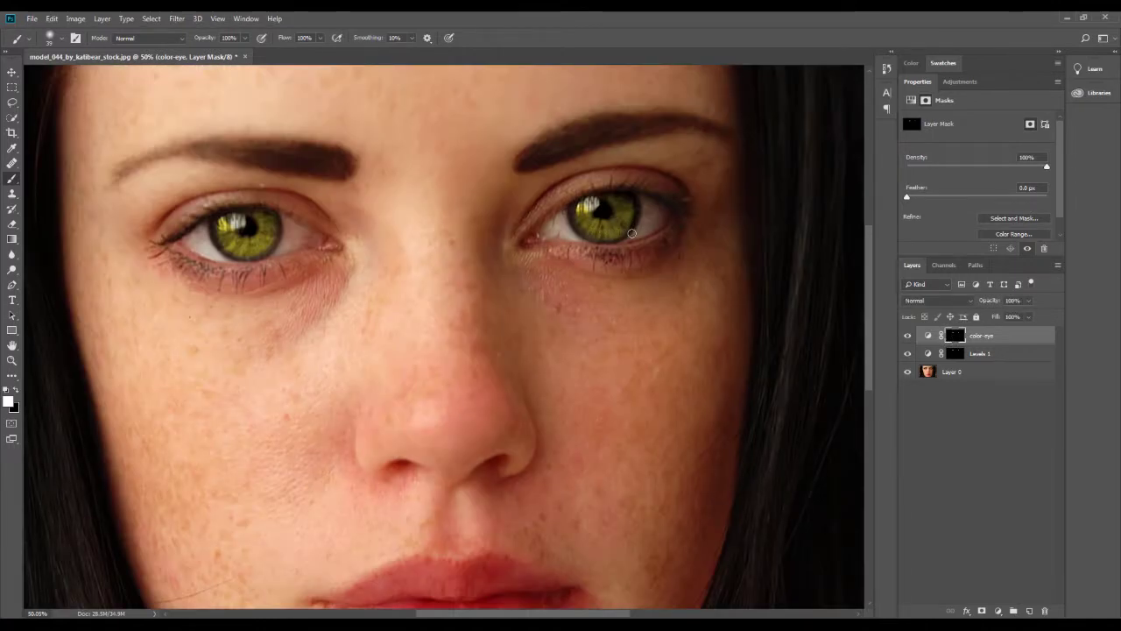
- Target the Levels 1 mask with white and enlarge the brush to about 103 pixels
key(x)
click(955, 353)
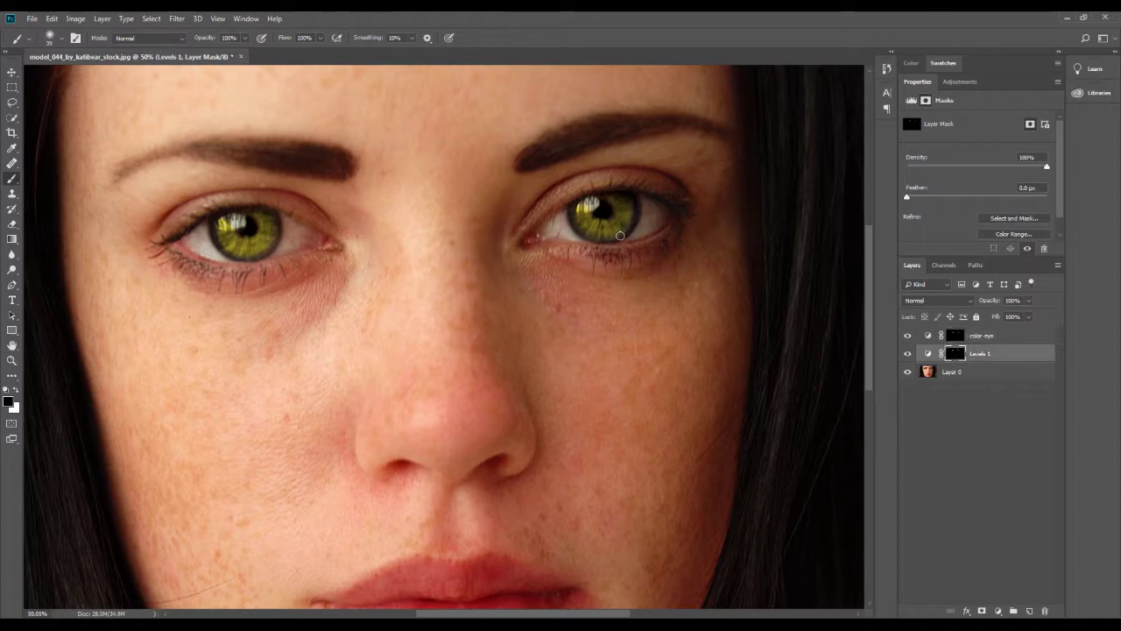
key(x)
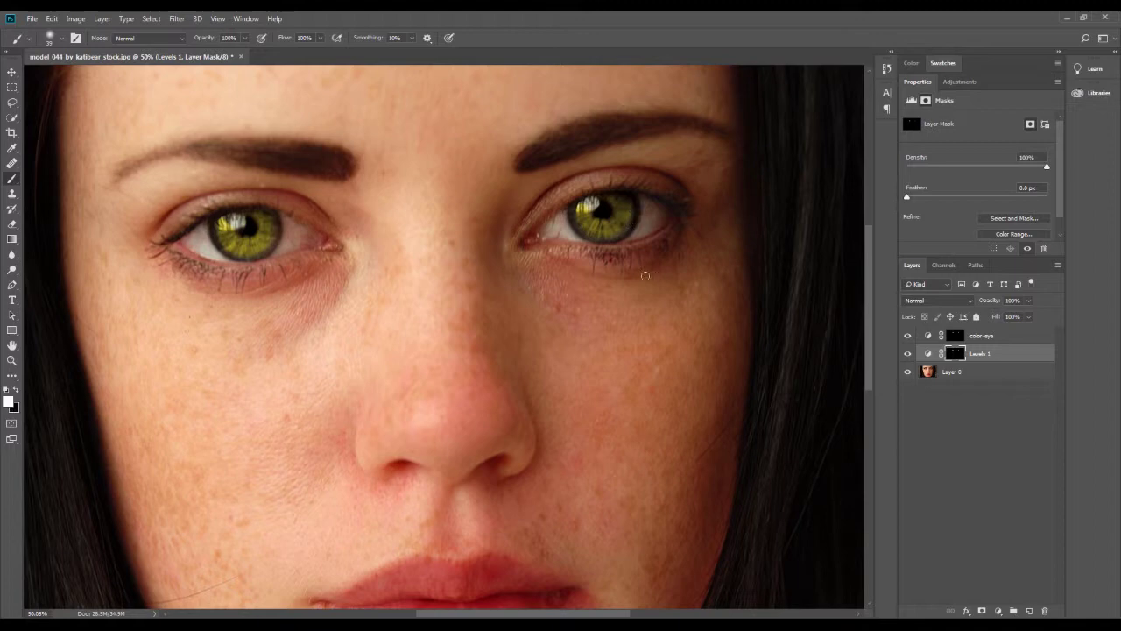
drag(340, 255, 368, 255)
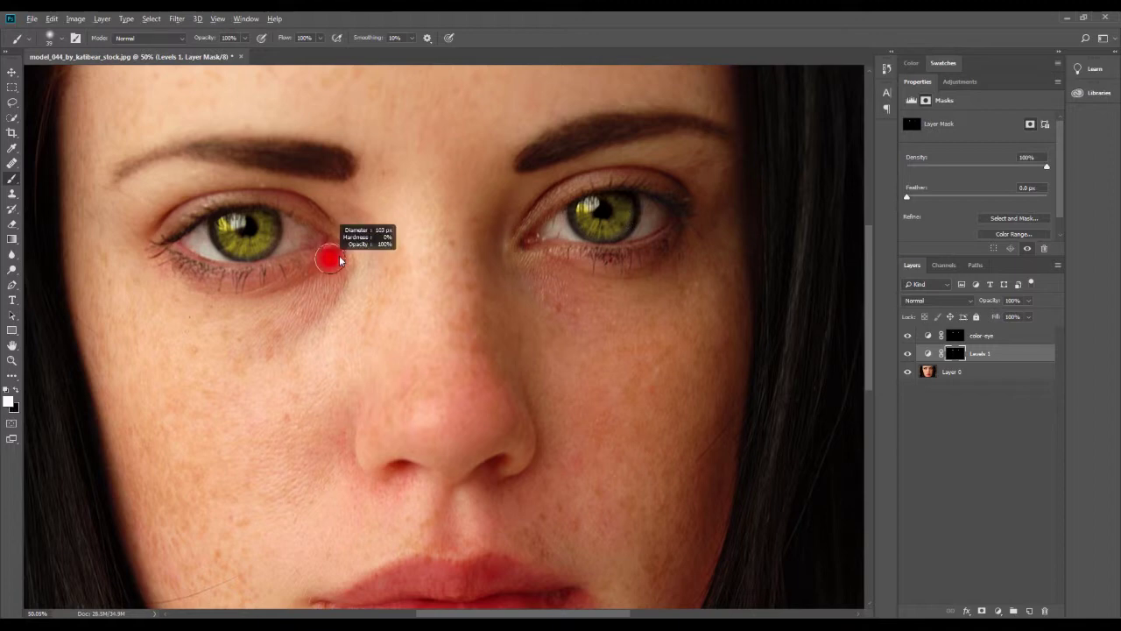
- Paint black around the right iris on the color-eye mask with an 87-pixel soft brush
click(959, 340)
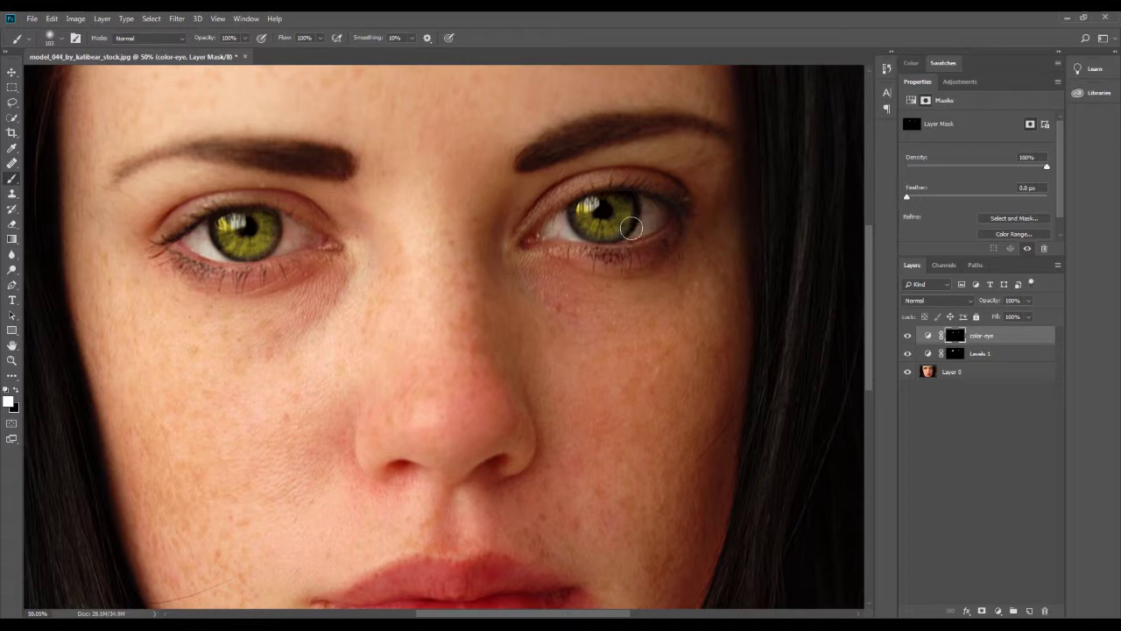
key(x)
alt+right_click(620, 229)
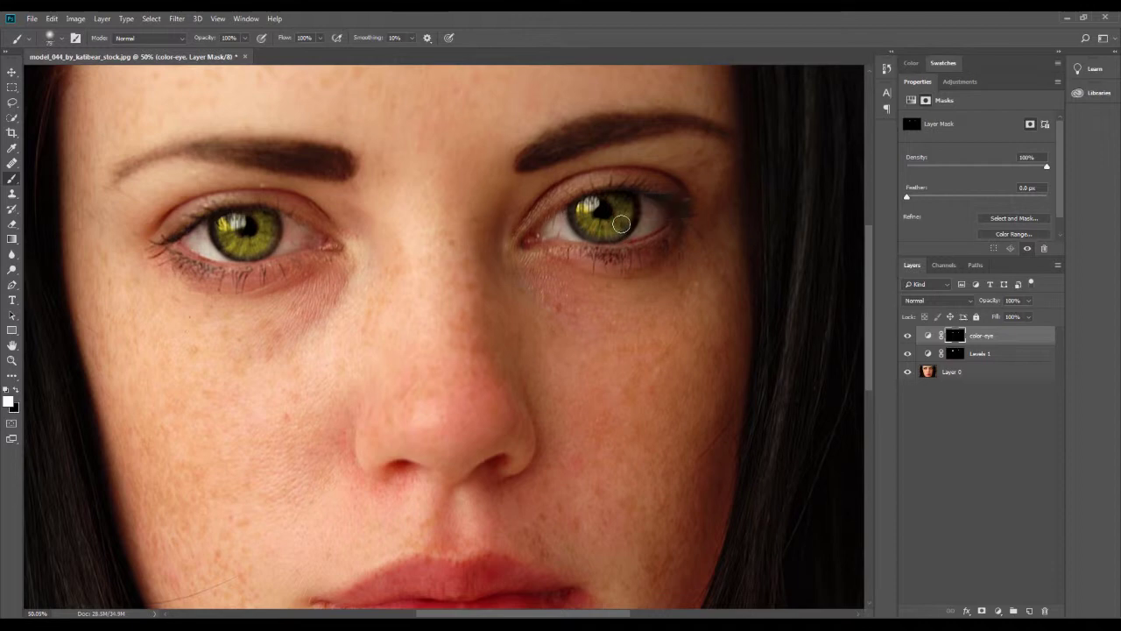
key(x)
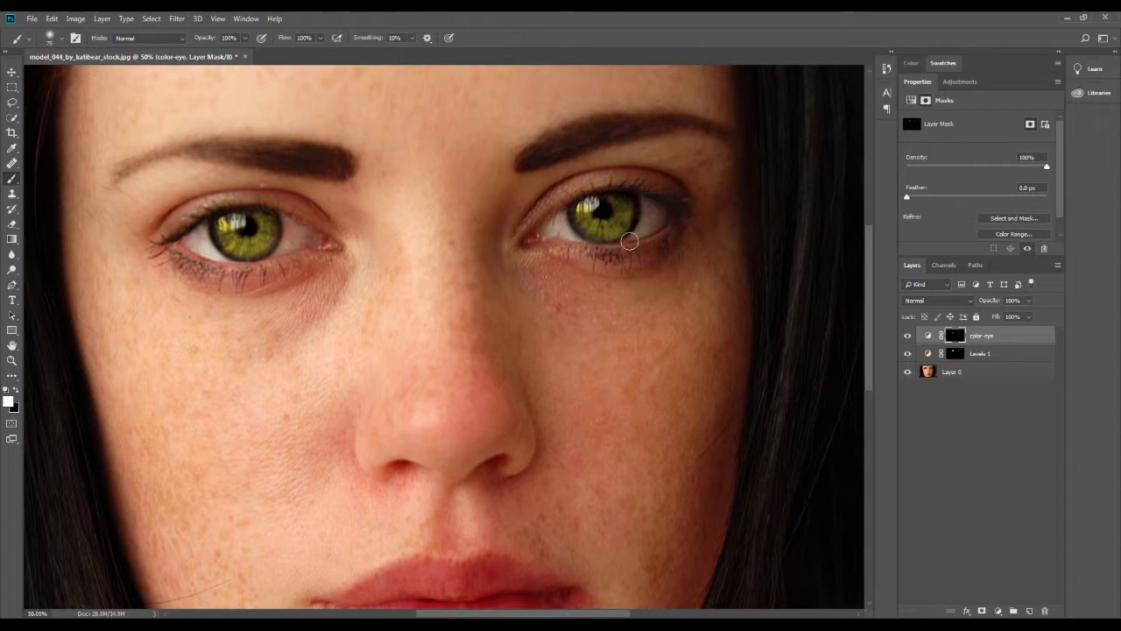
key(x)
drag(619, 244, 617, 247)
- Change the color-eye hue from green to cyan, about 185, with saturation 60
scroll(376, 300, down, 2)
scroll(586, 313, down, 1)
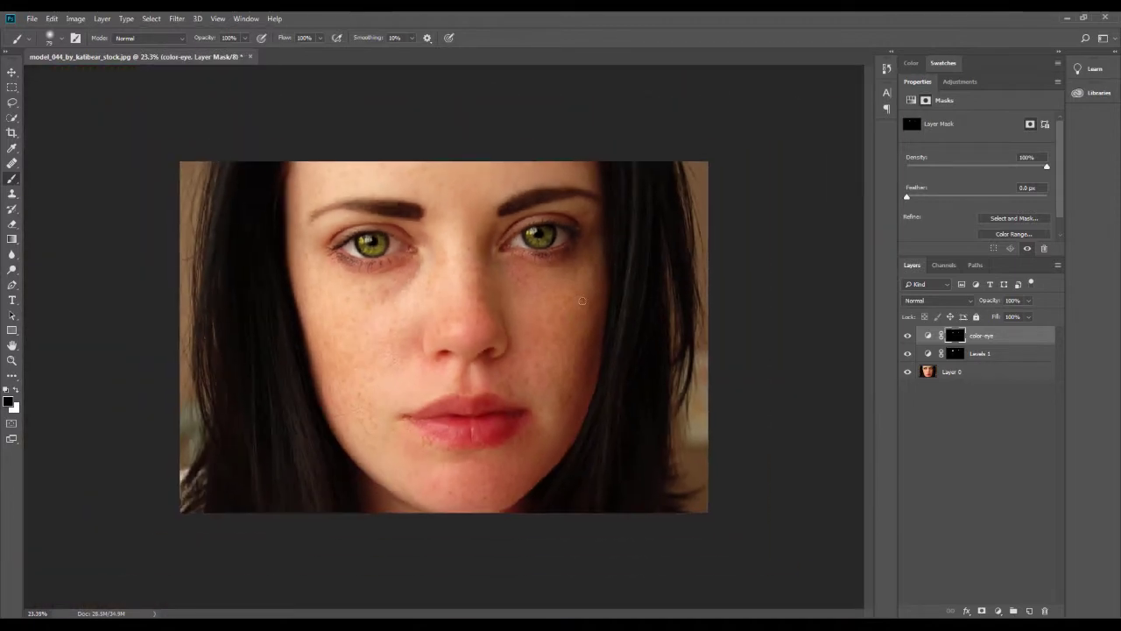
click(930, 336)
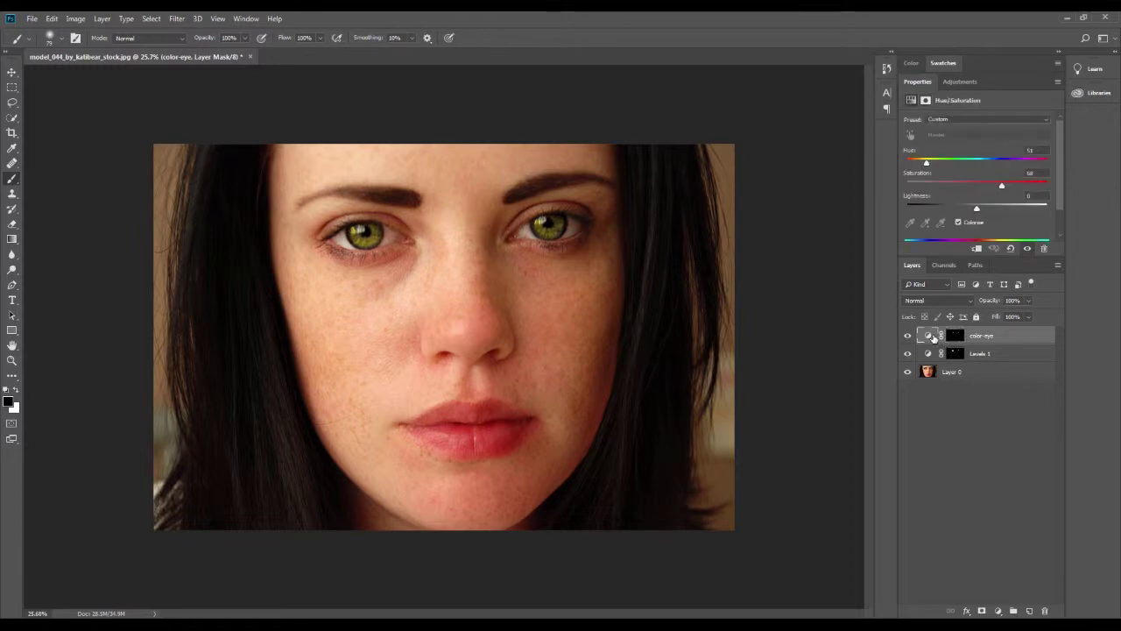
drag(1024, 166, 980, 164)
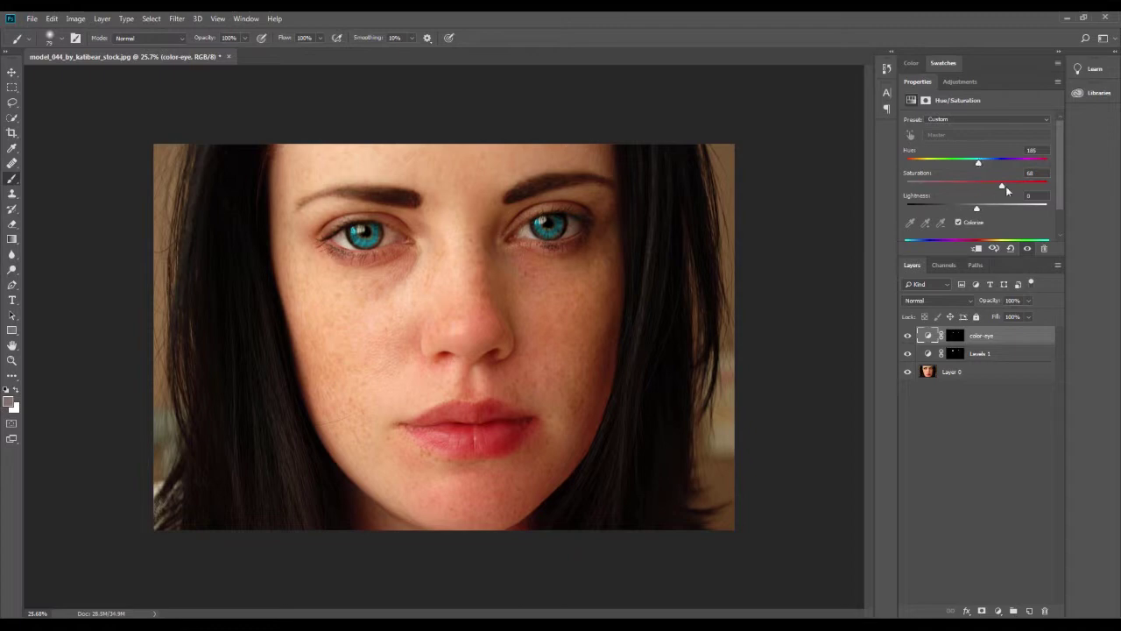
text(60)
- Paint the color-eye mask over the whole right iris and the left iris
scroll(517, 244, up, 2)
scroll(518, 244, up, 2)
click(954, 336)
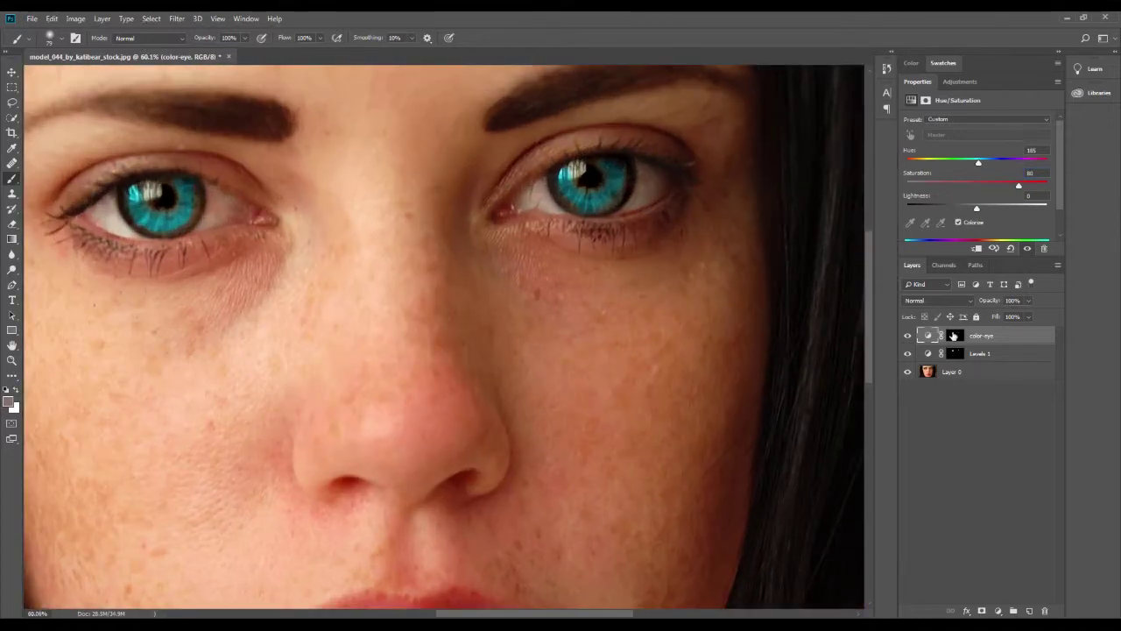
mouse_move(618, 181)
mouse_down()
mouse_move(607, 183)
mouse_move(659, 207)
mouse_move(621, 183)
mouse_move(599, 202)
mouse_move(566, 197)
mouse_move(562, 180)
mouse_move(608, 173)
mouse_move(606, 163)
mouse_move(582, 176)
mouse_move(580, 188)
mouse_move(599, 187)
mouse_move(576, 179)
mouse_up()
key(x)
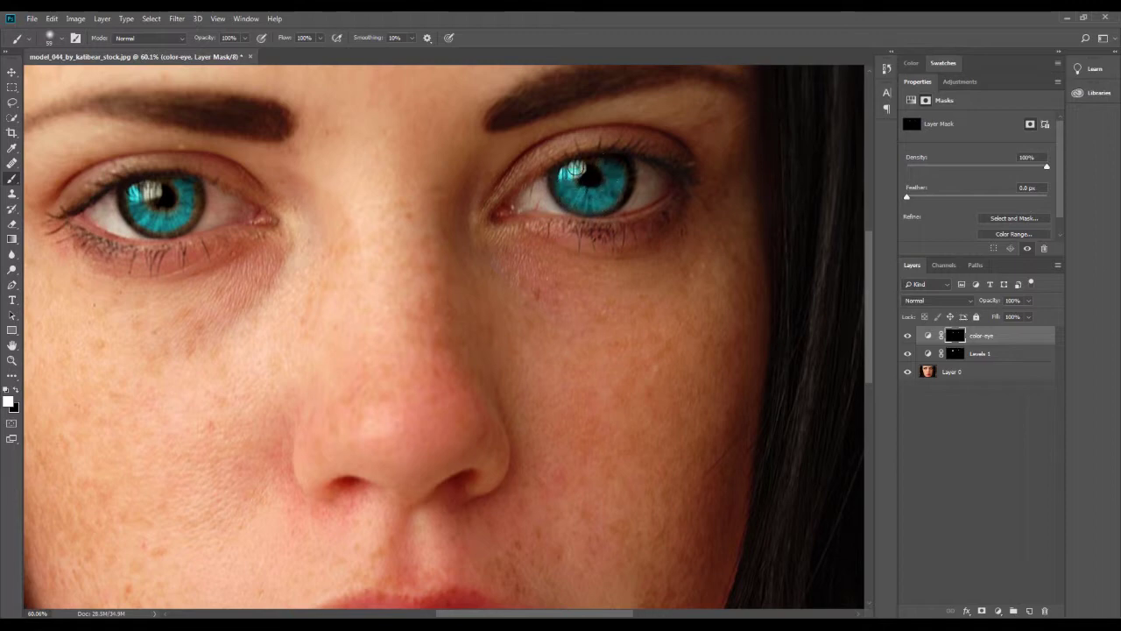
mouse_move(149, 203)
mouse_down()
mouse_move(188, 194)
mouse_move(143, 214)
mouse_move(164, 185)
mouse_move(191, 192)
mouse_move(184, 210)
mouse_up()
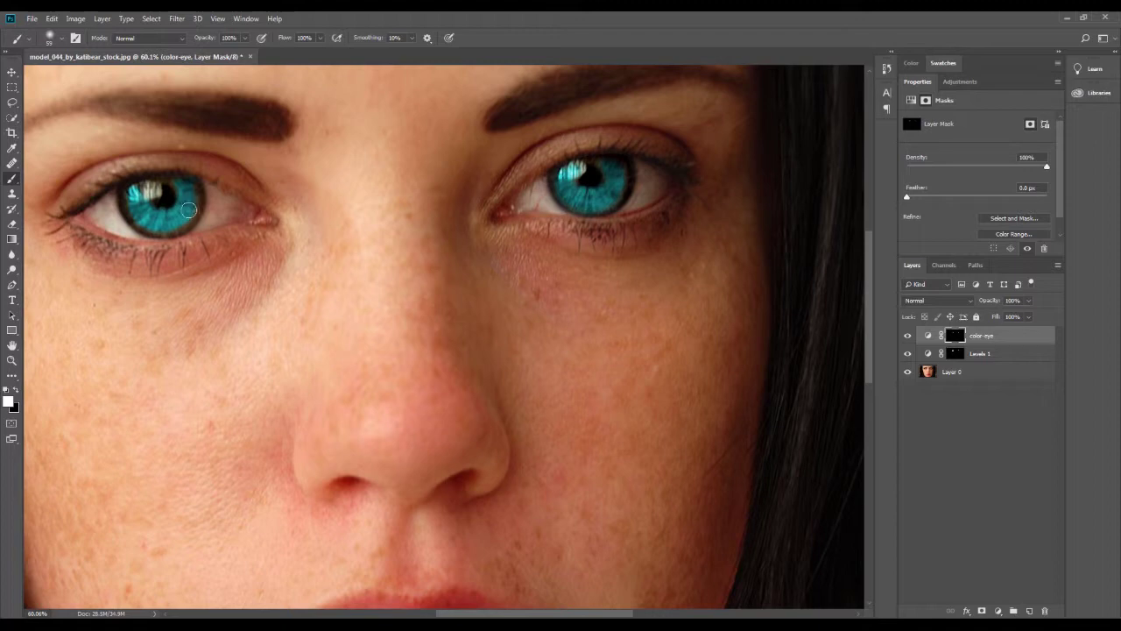
scroll(561, 245, down, 2)
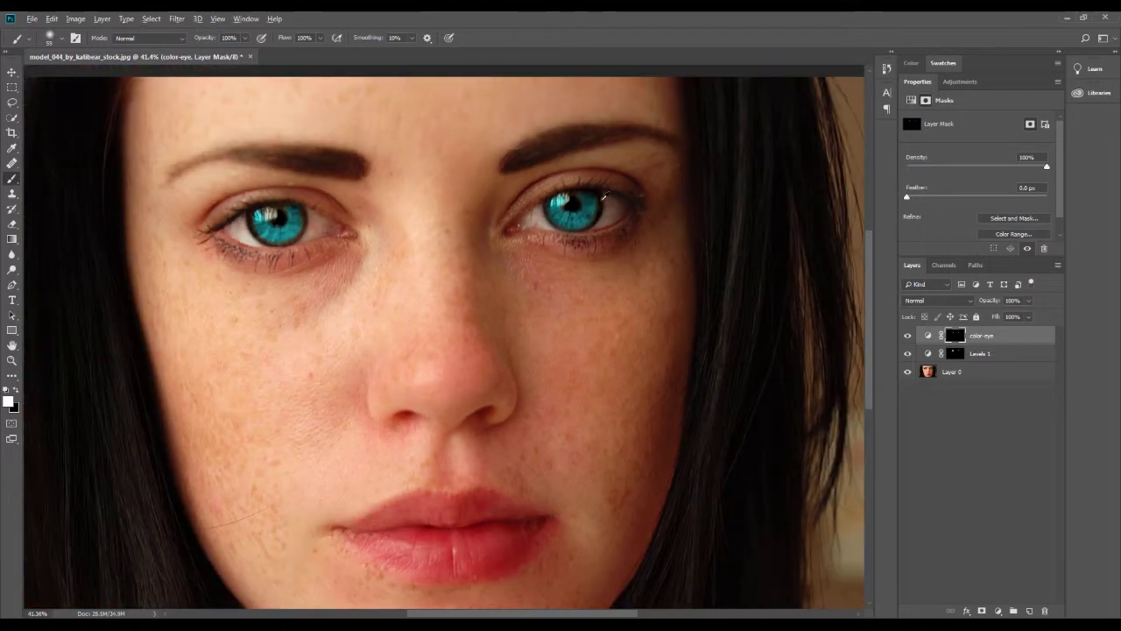
scroll(603, 211, up, 2)
scroll(587, 205, down, 2)
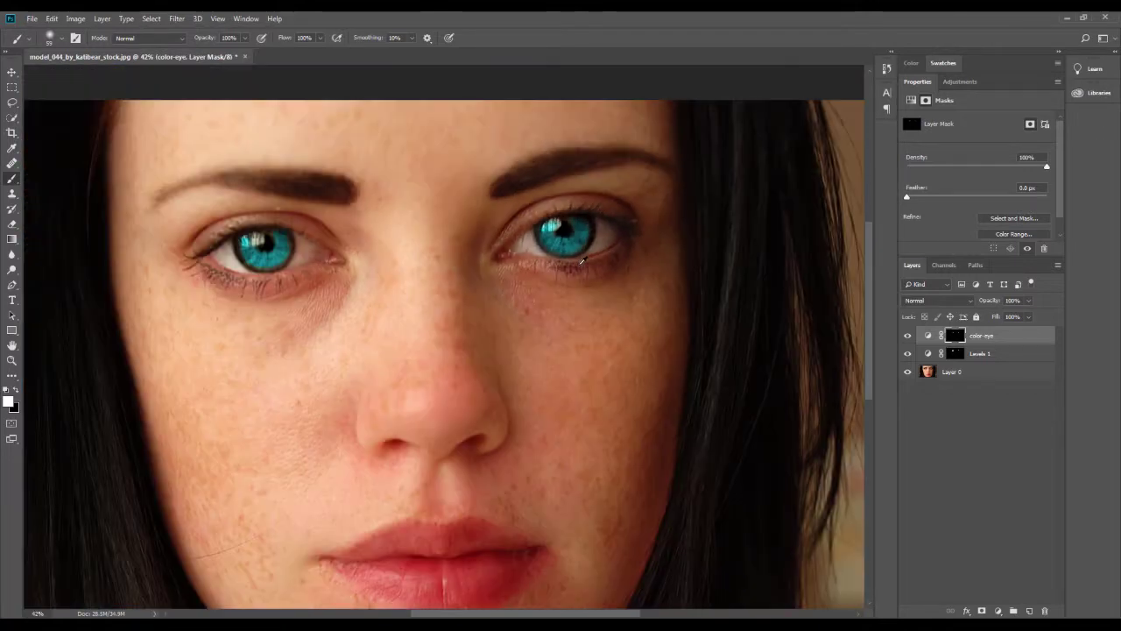
scroll(587, 205, down, 1)
scroll(587, 205, down, 1)
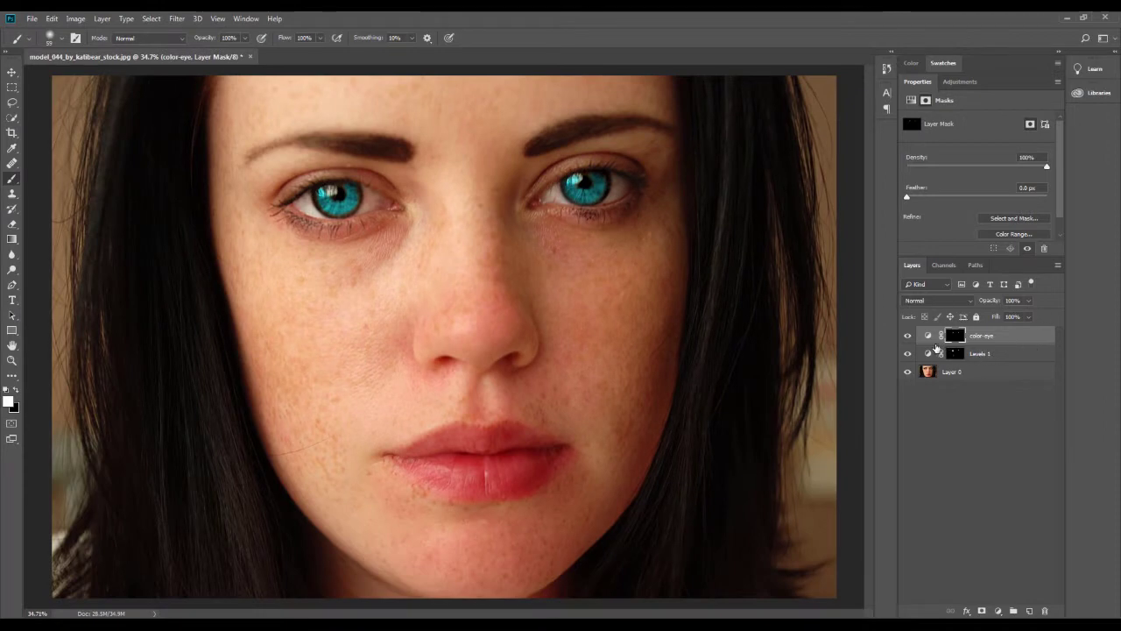
- Move Levels 1 above color-eye and shift the irises from cyan to a softer blue
click(928, 335)
alt+click(932, 362)
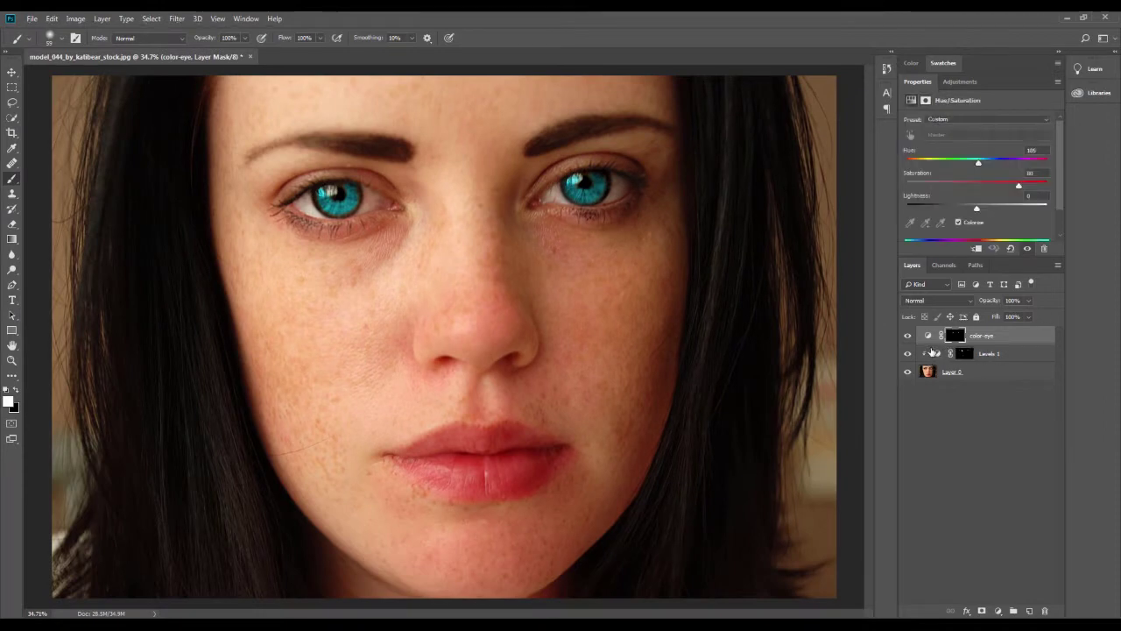
alt+click(931, 344)
drag(982, 353, 995, 359)
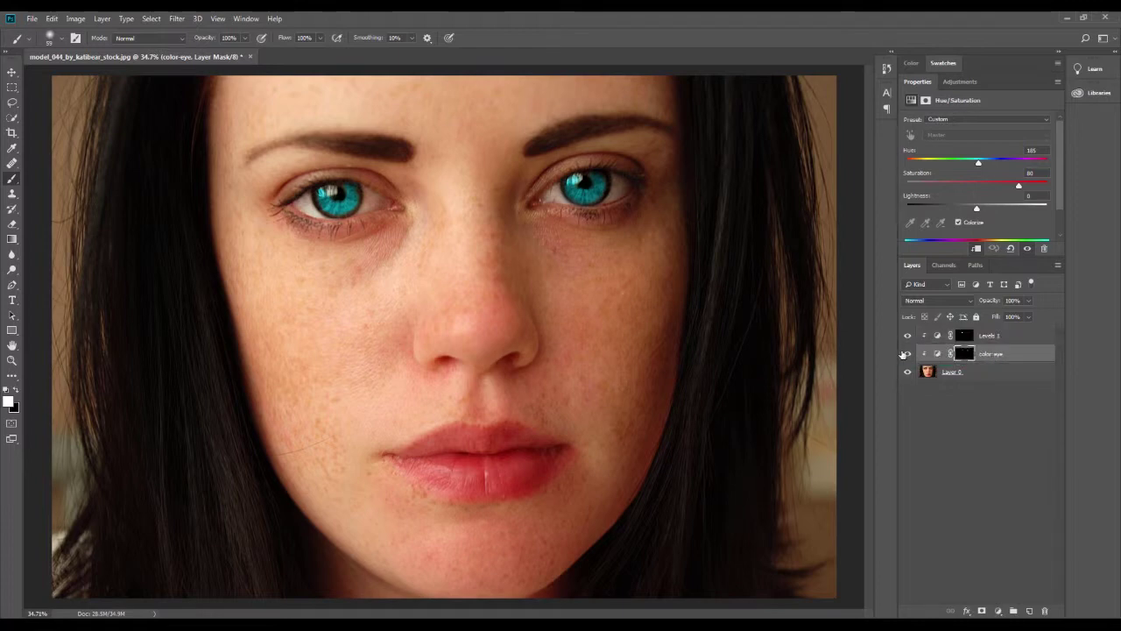
click(939, 354)
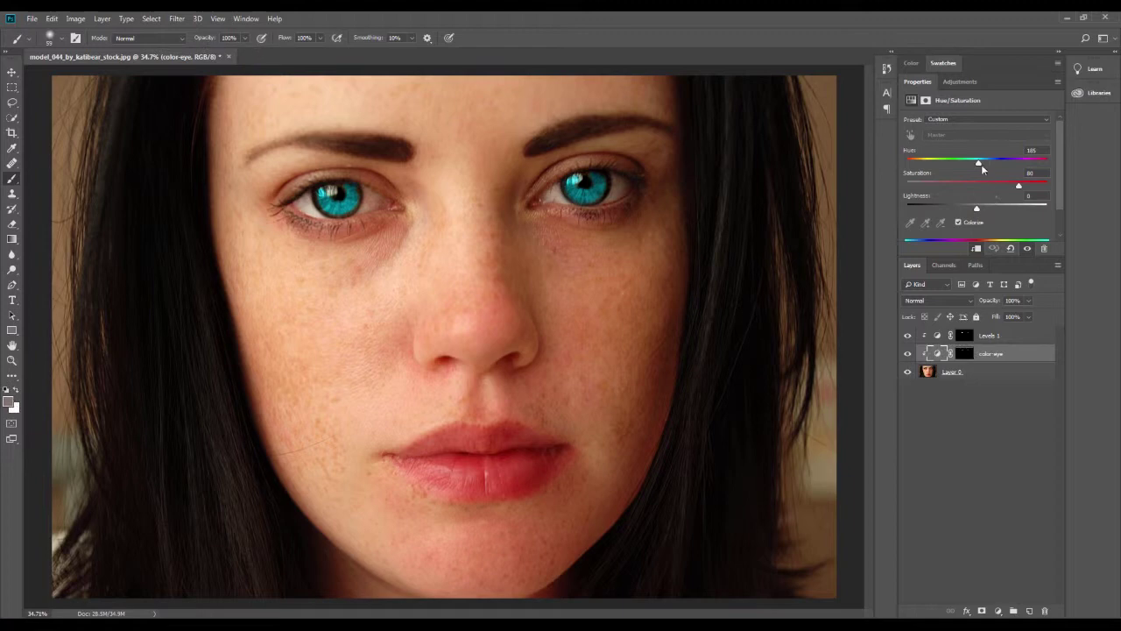
mouse_move(983, 169)
mouse_down()
mouse_move(999, 166)
mouse_move(989, 163)
mouse_move(976, 187)
mouse_move(945, 182)
mouse_up()
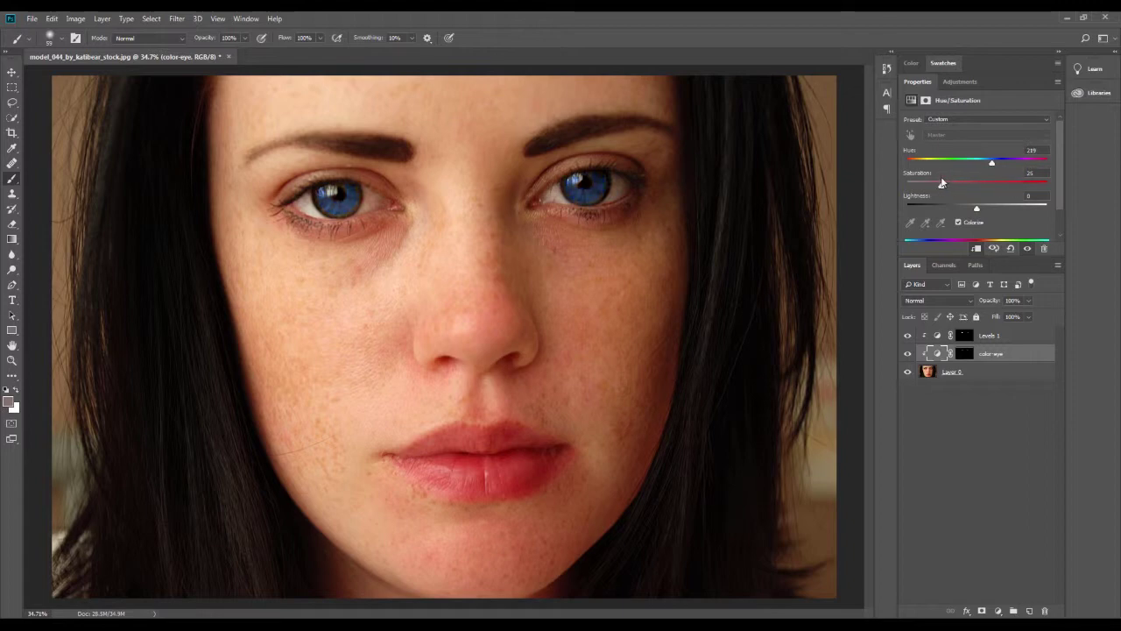
- Reset the tint lightness to 0 and lower the blue tint's saturation
click(11, 72)
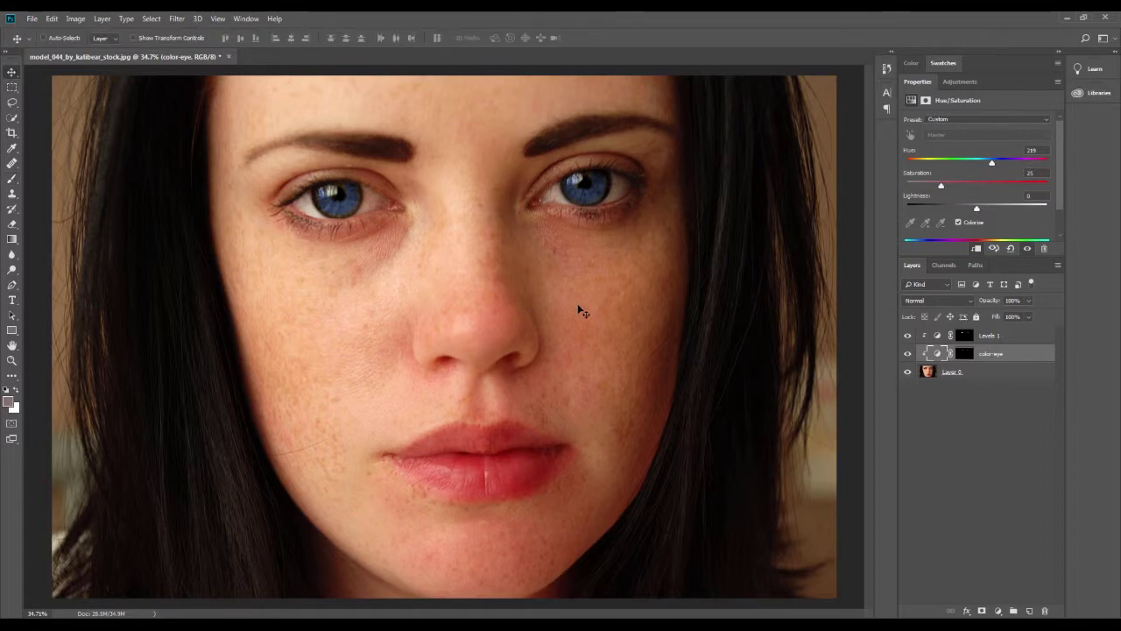
scroll(580, 311, down, 3)
scroll(495, 330, up, 1)
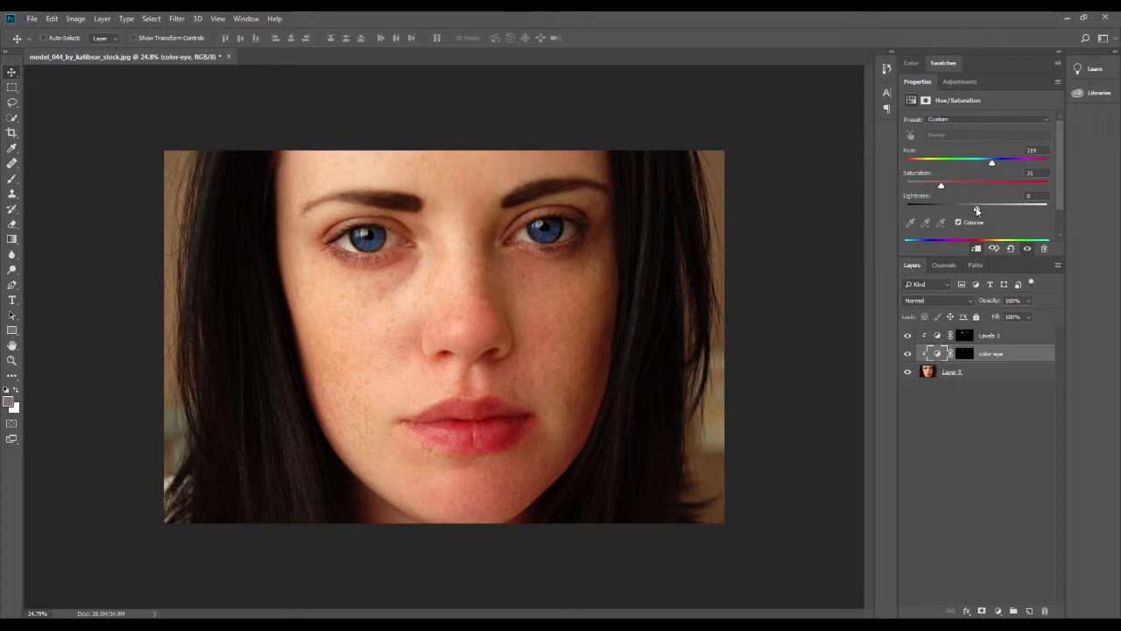
drag(972, 210, 982, 203)
drag(944, 186, 933, 186)
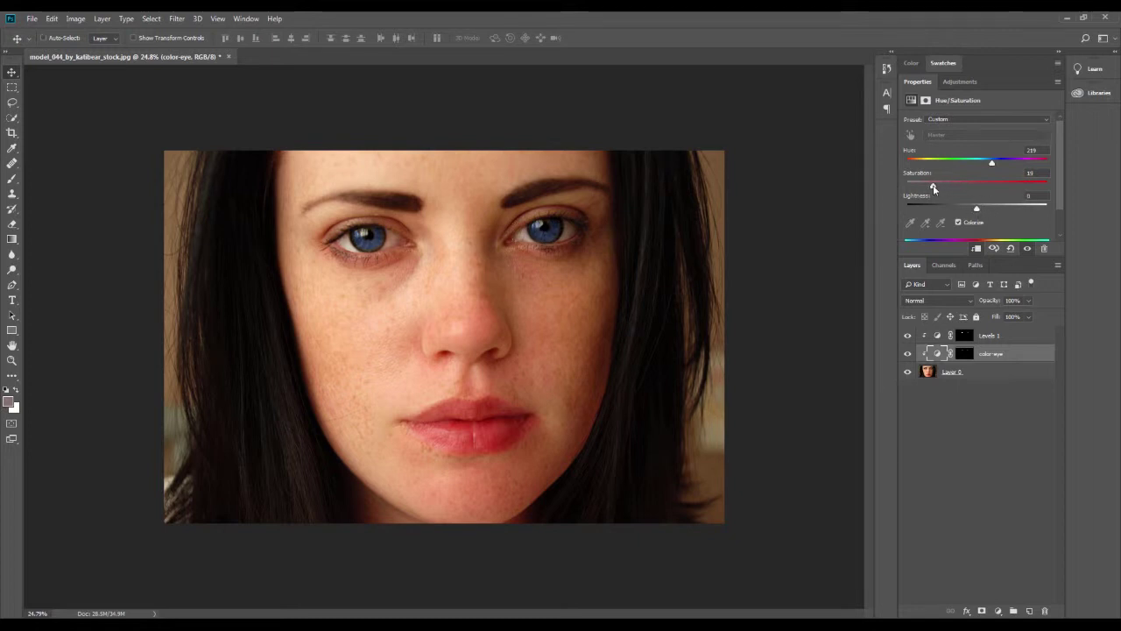
- Compare with color-eye and Levels 1 toggled, then set hue to 62 for vivid green irises
click(909, 354)
click(909, 354)
click(908, 338)
click(909, 354)
scroll(320, 386, down, 1)
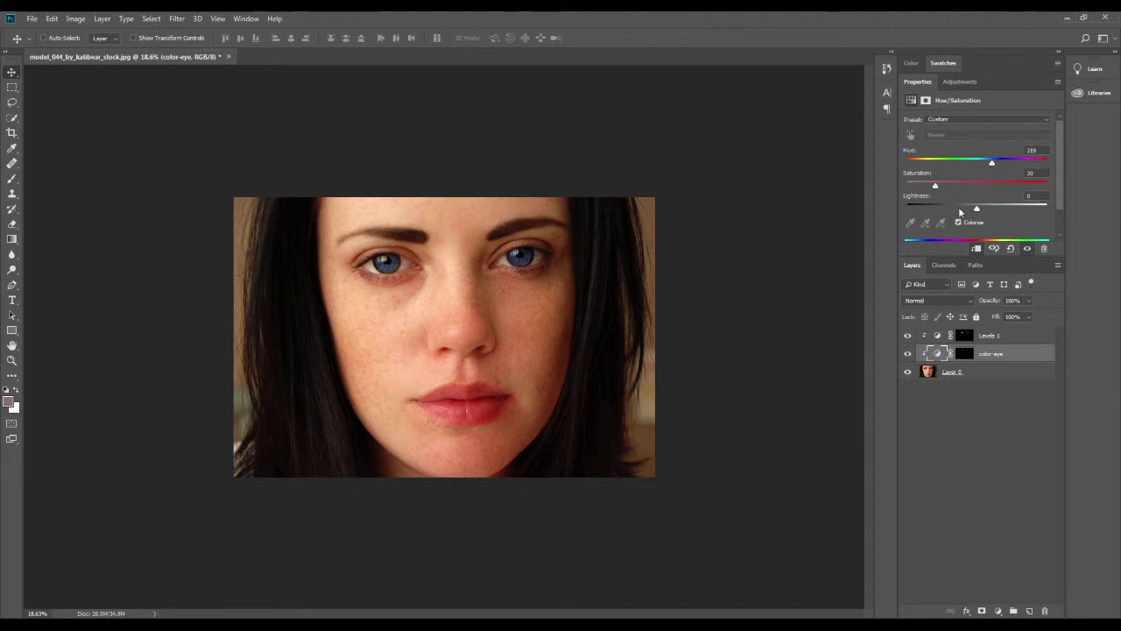
mouse_move(965, 160)
mouse_down()
mouse_move(931, 163)
mouse_move(985, 188)
mouse_move(963, 190)
mouse_up()
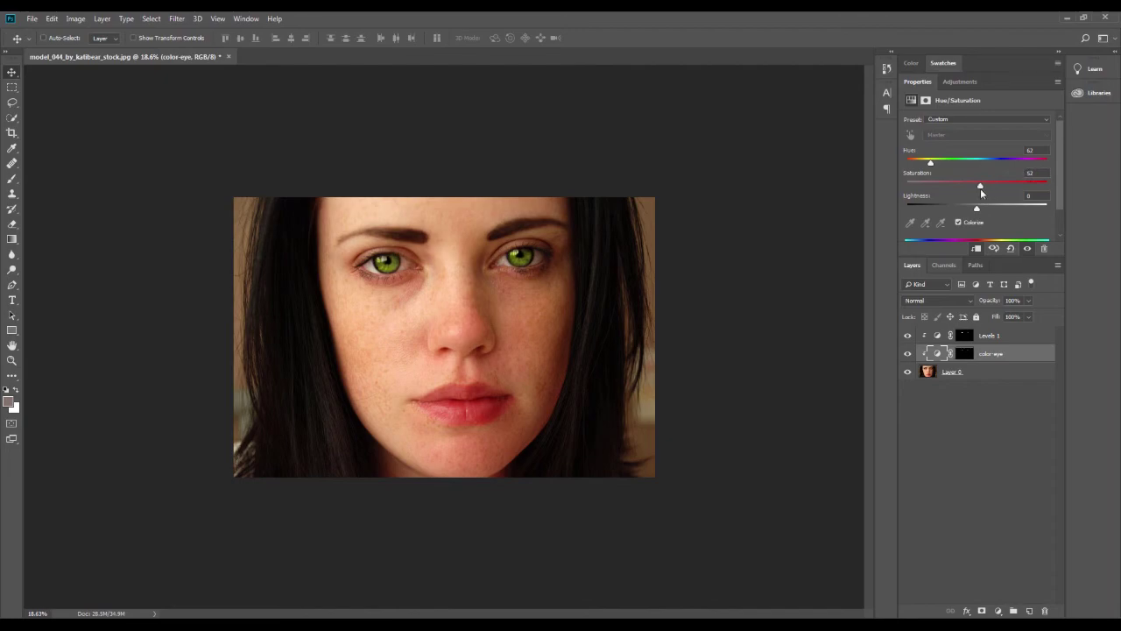